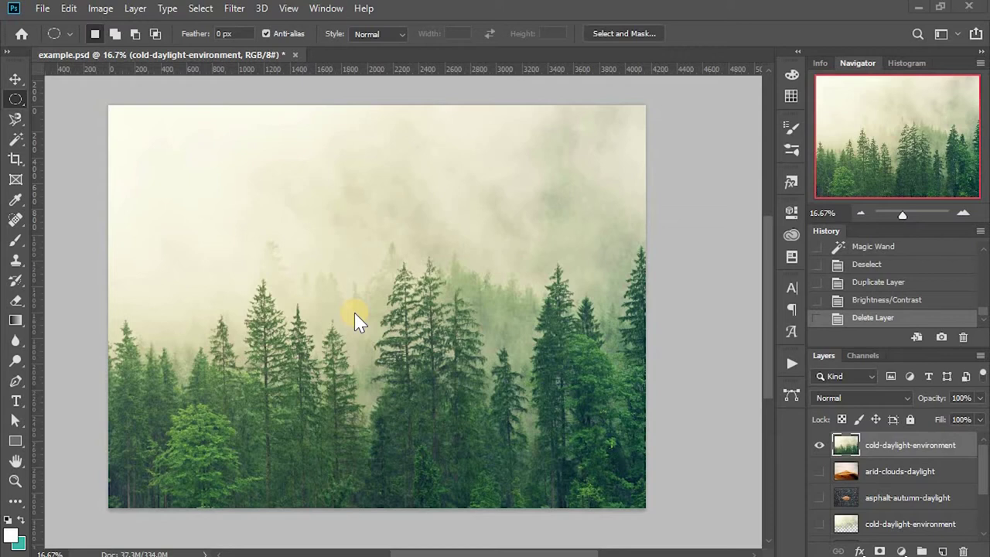
{"action": "left_click", "coordinate": [13, 139]}
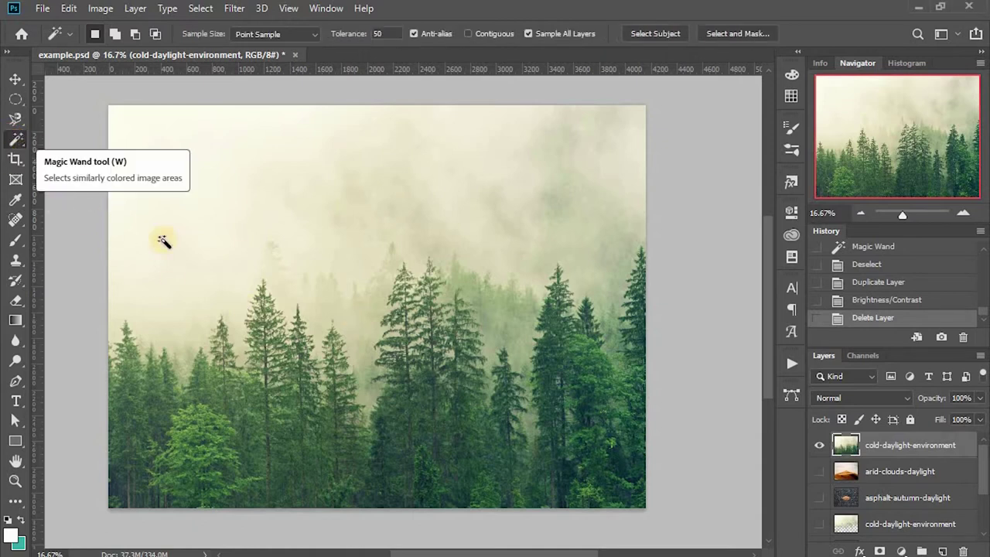
{"action": "left_click", "coordinate": [418, 244]}
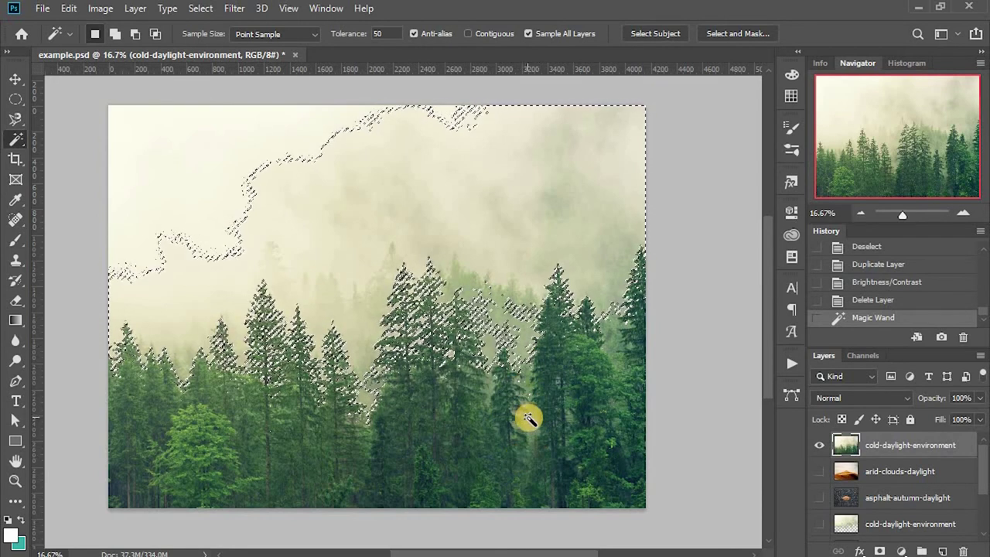
{"action": "key", "text": "Delete"}
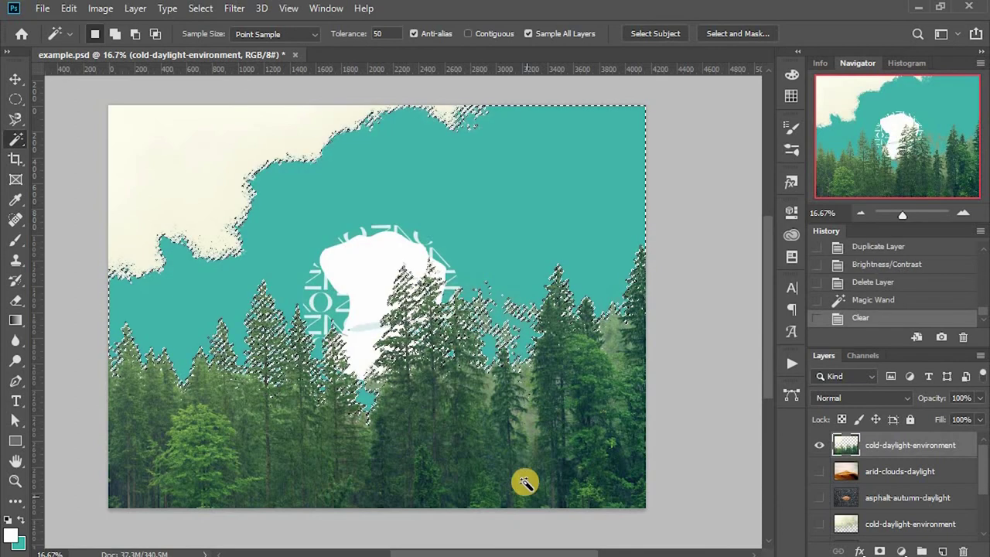
{"action": "key", "text": "m"}
{"action": "key", "text": "ctrl+d"}
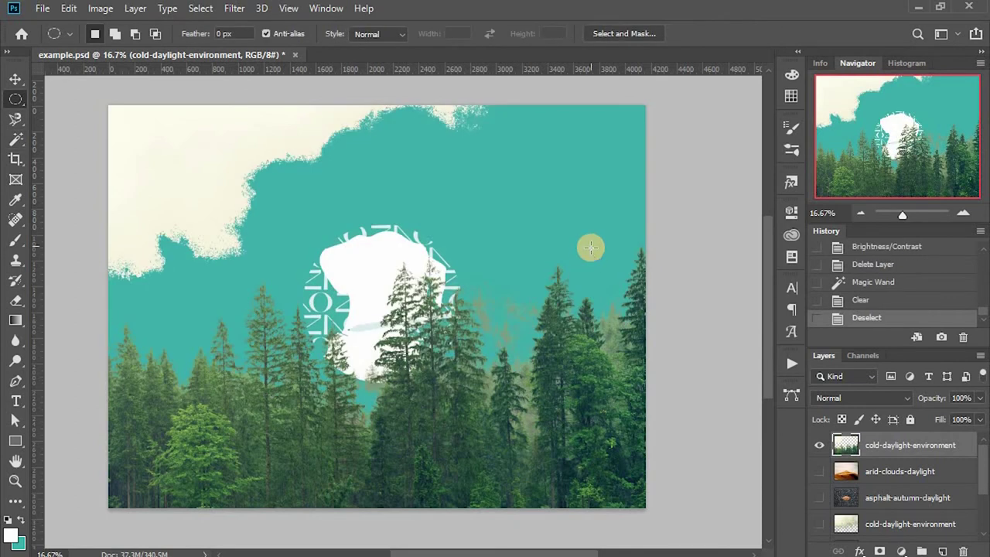
{"action": "left_click", "coordinate": [882, 284]}
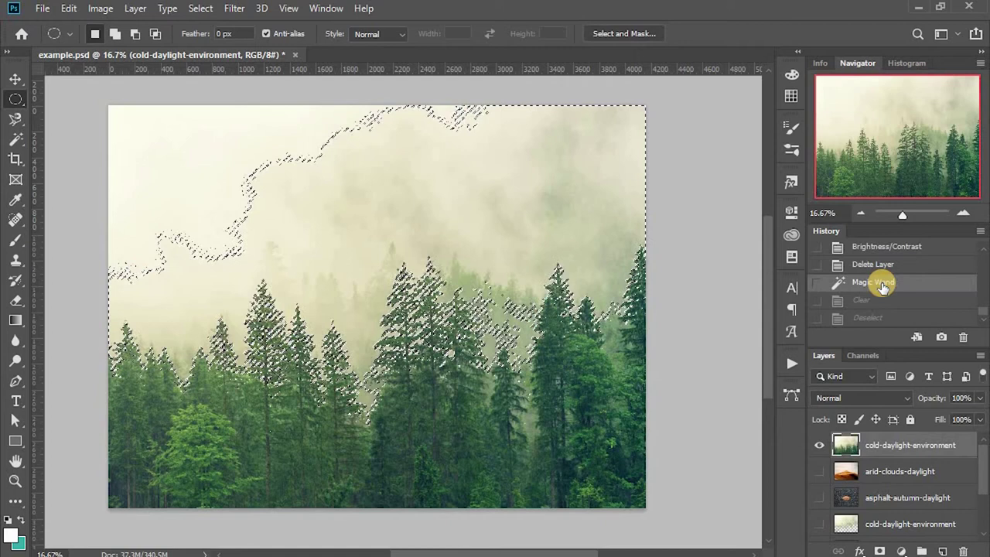
{"action": "left_click", "coordinate": [873, 264]}
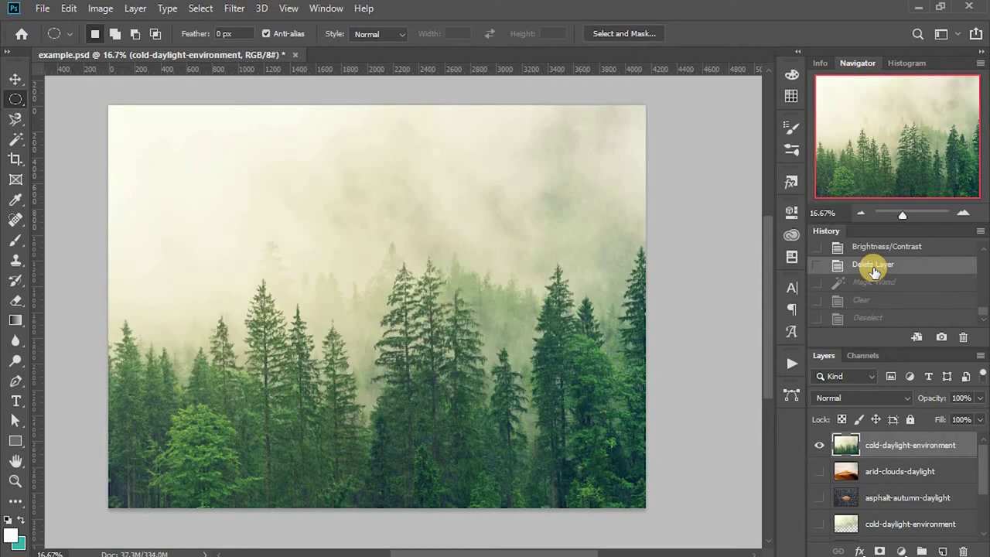
- Duplicate the cold-daylight-environment forest layer so a visible copy sits directly above it
{"action": "left_click", "coordinate": [674, 355]}
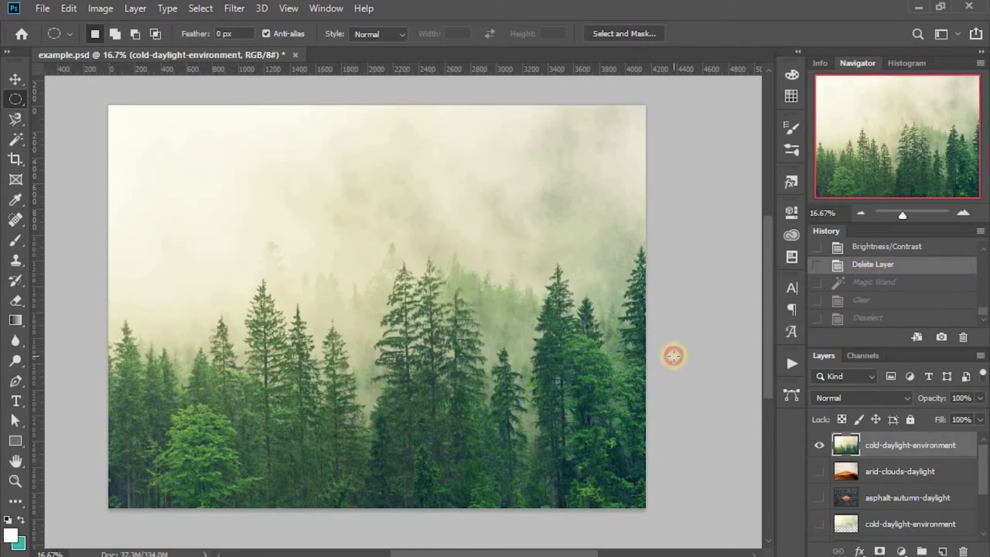
{"action": "left_click", "coordinate": [911, 447]}
{"action": "left_click_drag", "start_coordinate": [911, 447], "coordinate": [942, 553]}
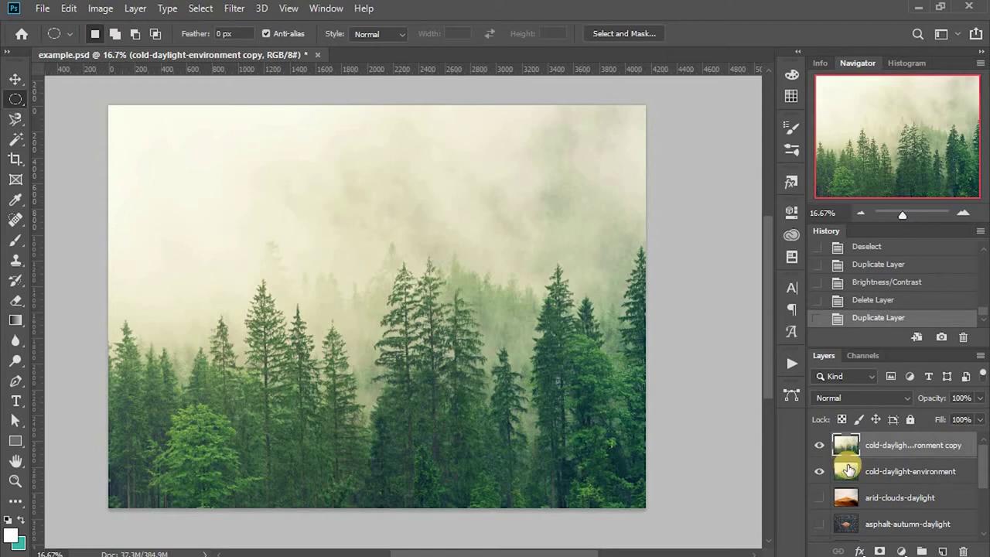
- Apply Brightness/Contrast to the forest copy with Contrast 100 and Brightness 61
{"action": "left_click", "coordinate": [101, 9]}
{"action": "mouse_move", "coordinate": [116, 46]}
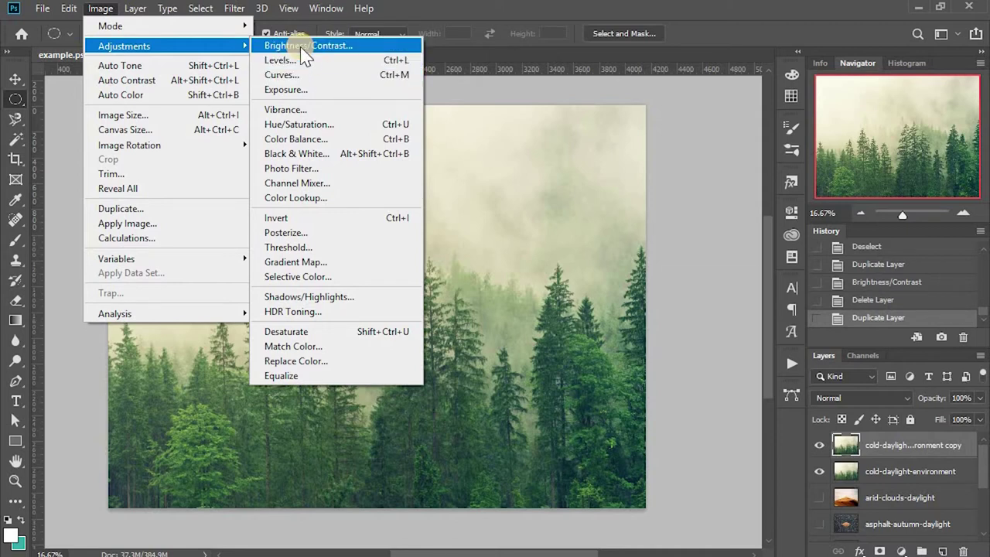
{"action": "left_click", "coordinate": [300, 47]}
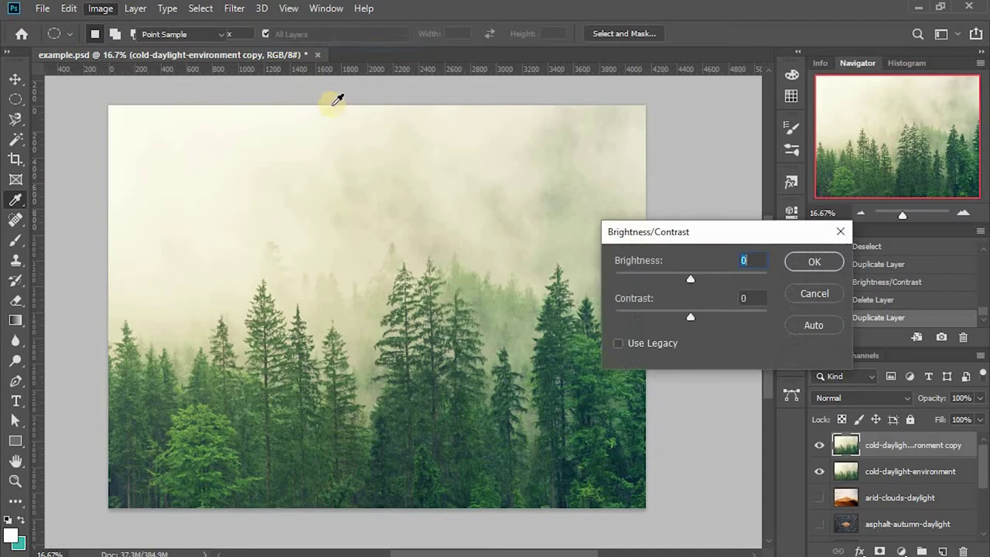
{"action": "left_click_drag", "start_coordinate": [718, 325], "coordinate": [766, 318]}
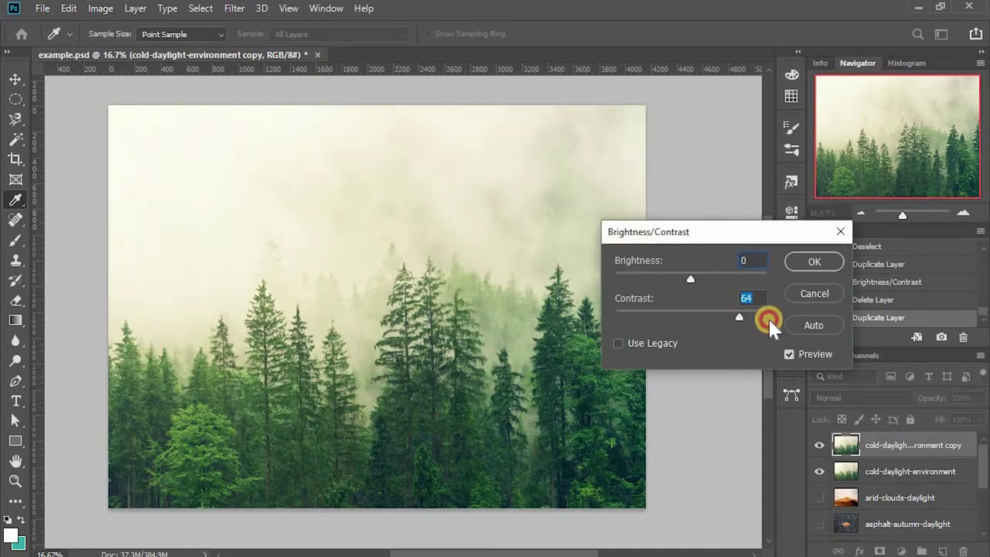
{"action": "left_click_drag", "start_coordinate": [698, 279], "coordinate": [721, 270]}
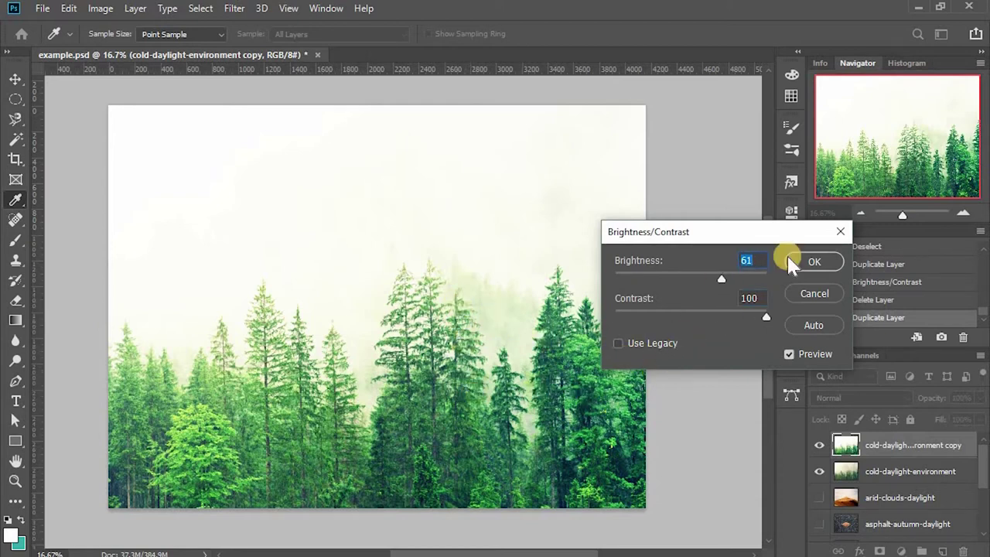
{"action": "left_click", "coordinate": [815, 264]}
{"action": "key", "text": "m"}
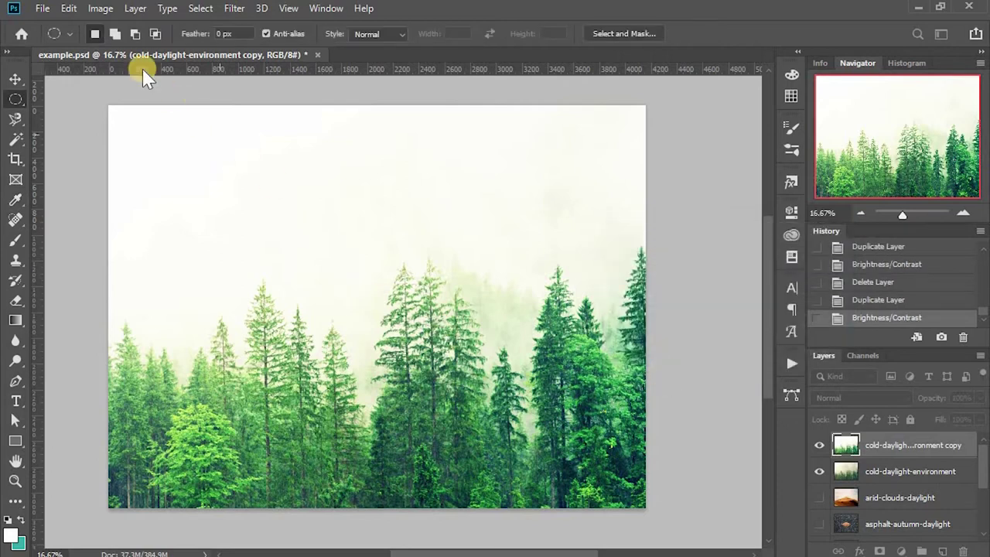
- Apply a steep Curves adjustment: shadows to output 0, highlights raised to about 218/254
{"action": "left_click", "coordinate": [99, 9]}
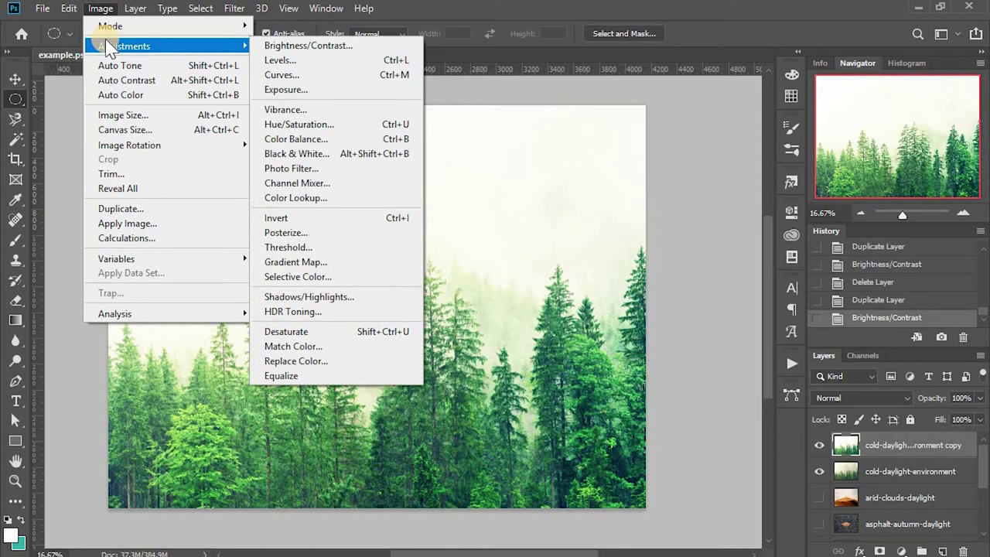
{"action": "left_click", "coordinate": [314, 75]}
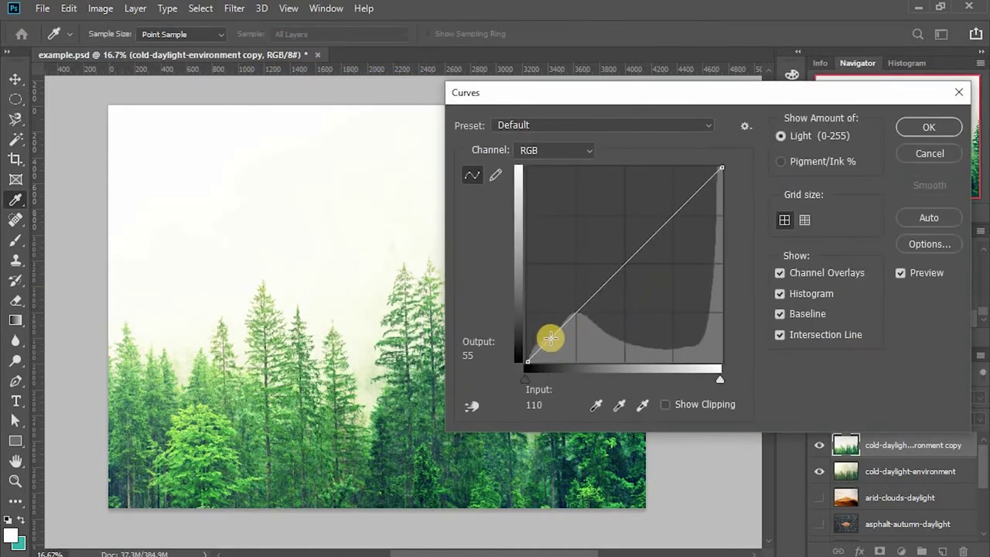
{"action": "left_click_drag", "start_coordinate": [558, 347], "coordinate": [565, 361]}
{"action": "left_click_drag", "start_coordinate": [707, 193], "coordinate": [691, 165]}
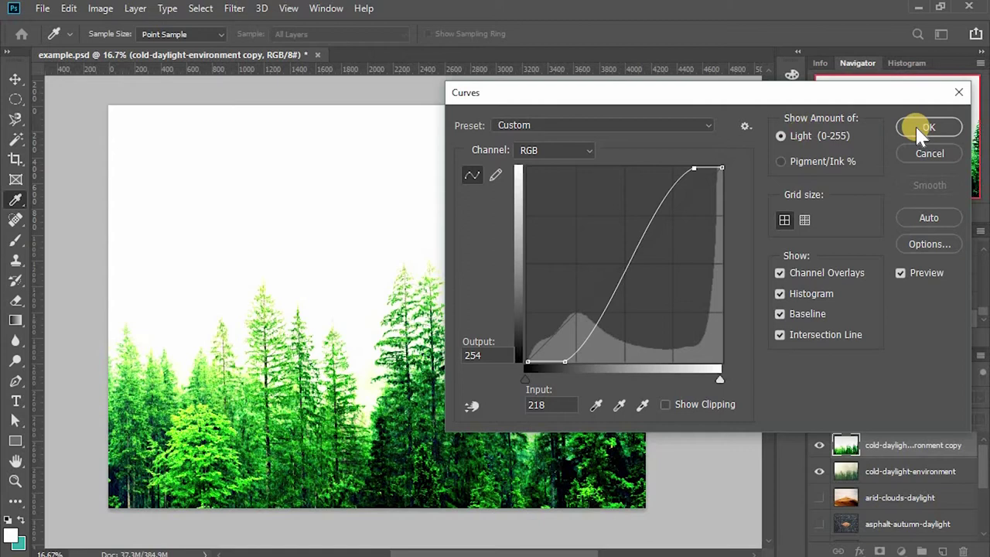
{"action": "left_click", "coordinate": [920, 130]}
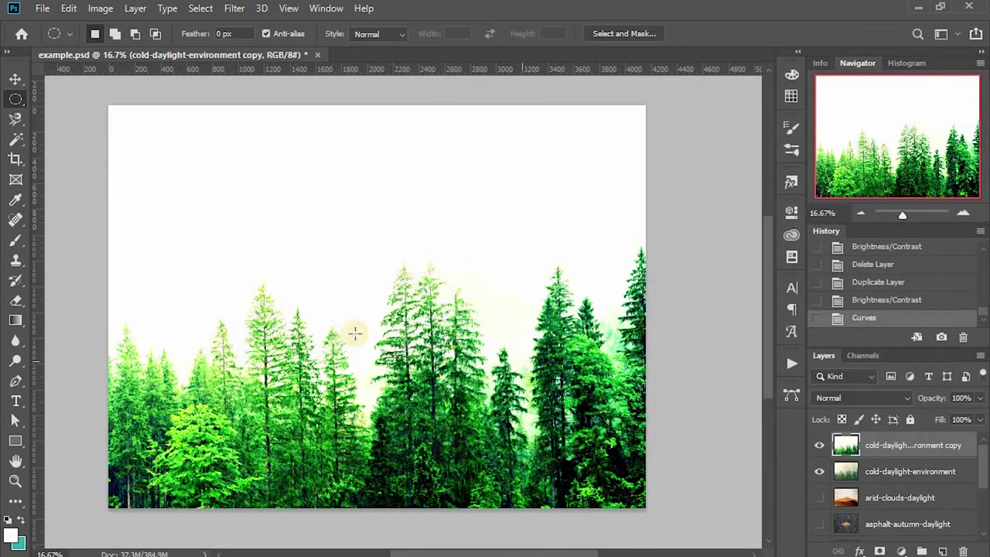
- Magic Wand the white sky on the brightened copy, then hide the copy
{"action": "left_click", "coordinate": [16, 140]}
{"action": "left_click", "coordinate": [429, 189]}
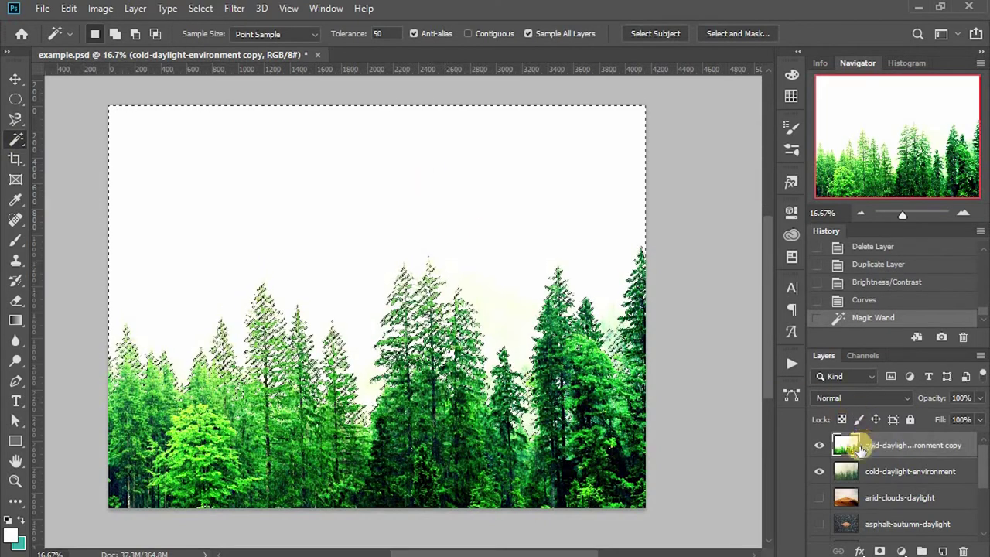
{"action": "left_click", "coordinate": [820, 447]}
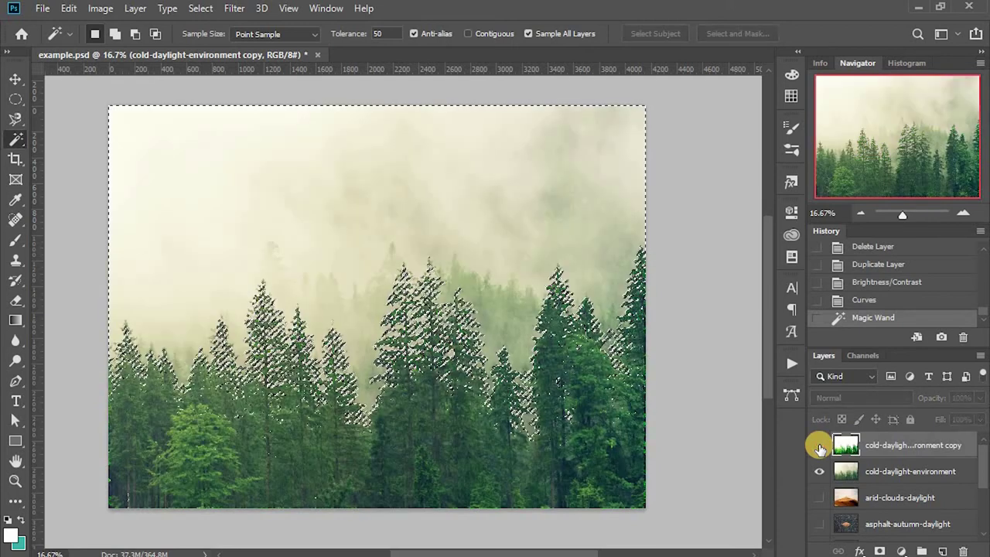
- Delete the selected sky from the original forest layer and deselect
{"action": "left_click", "coordinate": [924, 471]}
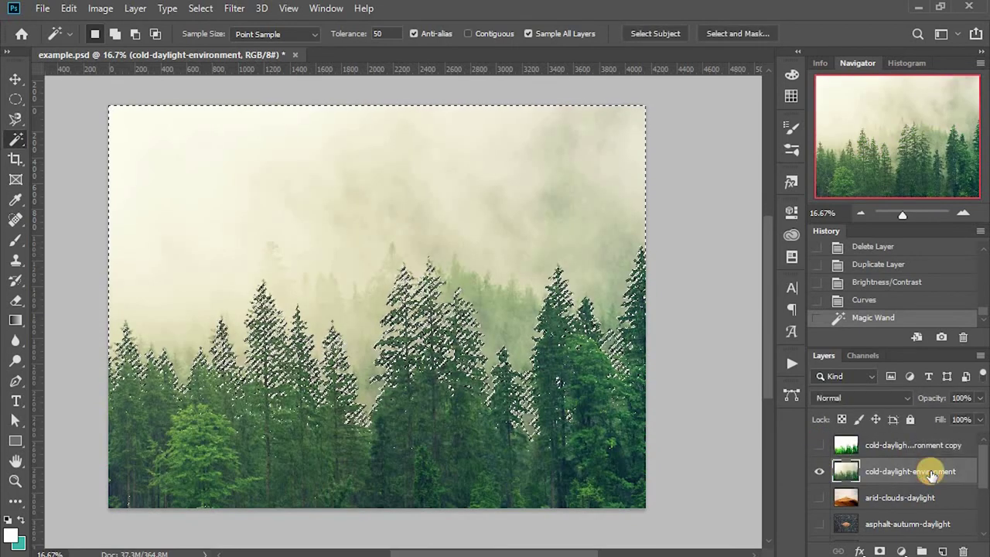
{"action": "key", "text": "Delete"}
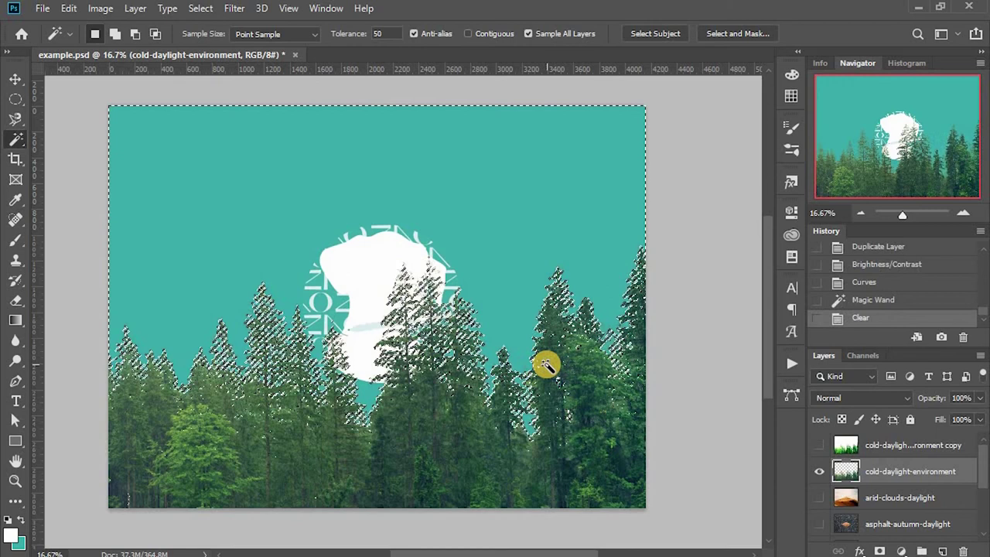
{"action": "key", "text": "m"}
{"action": "key", "text": "ctrl+d"}
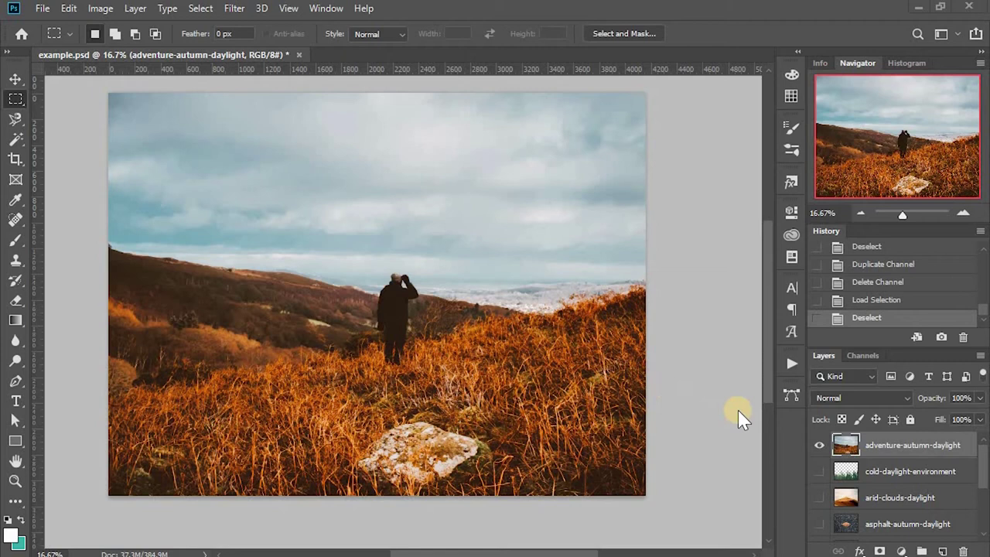
- View the autumn hillside's Blue channel alone, load it as a selection, then deselect
{"action": "left_click", "coordinate": [928, 446]}
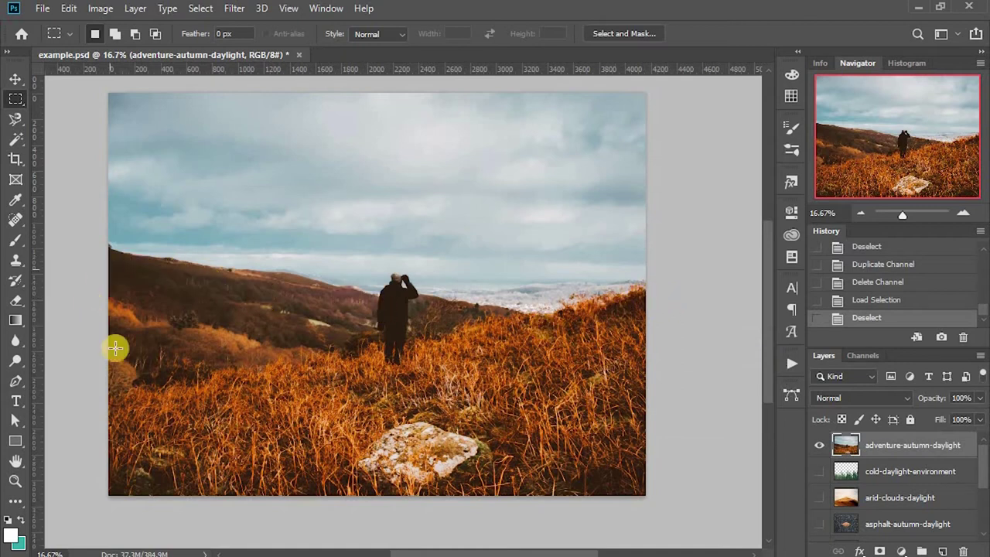
{"action": "left_click", "coordinate": [863, 355]}
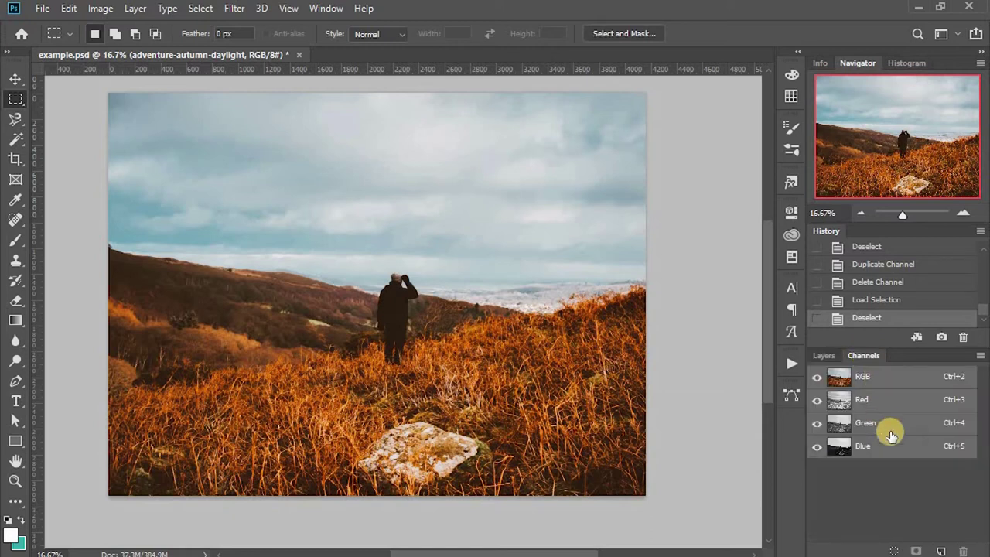
{"action": "left_click", "coordinate": [878, 454]}
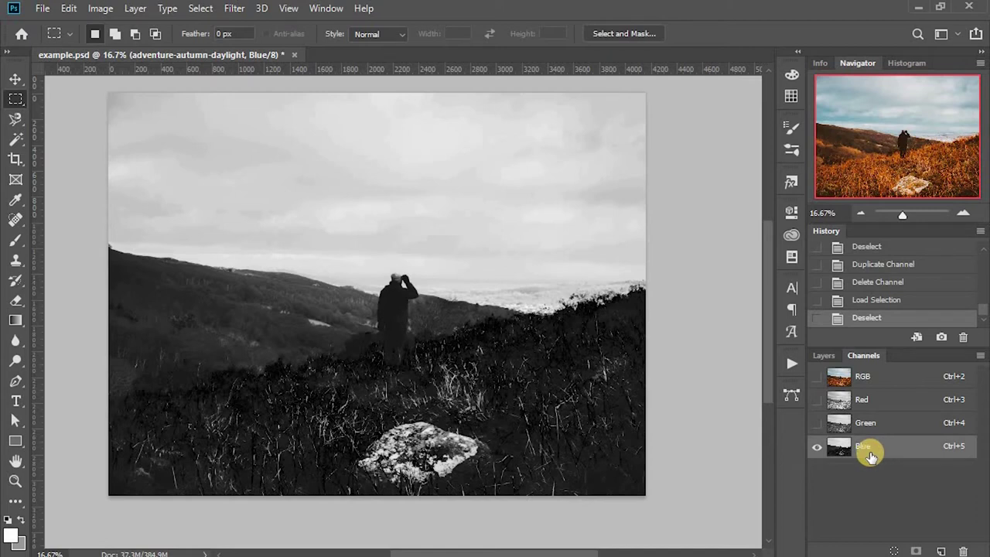
{"action": "left_click", "coordinate": [892, 550]}
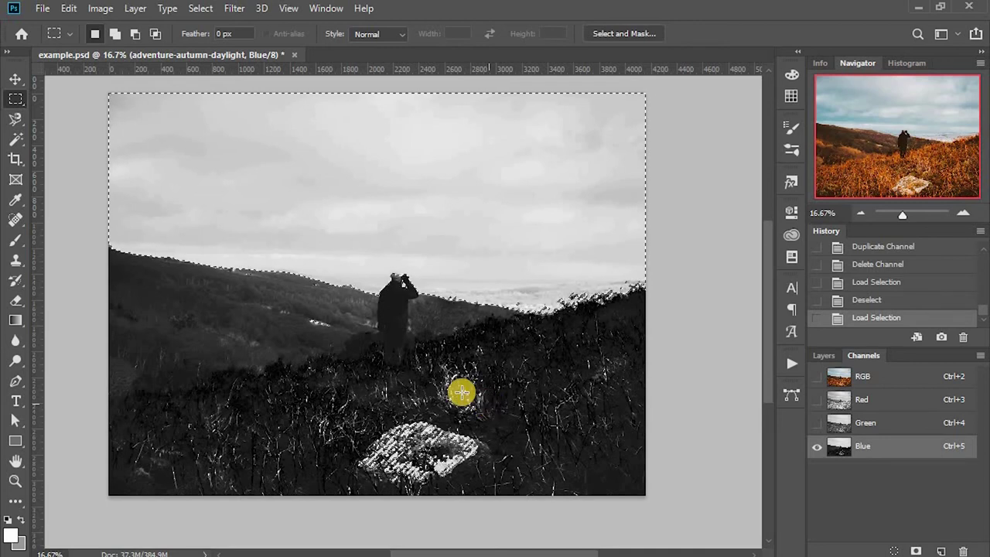
{"action": "left_click", "coordinate": [665, 368]}
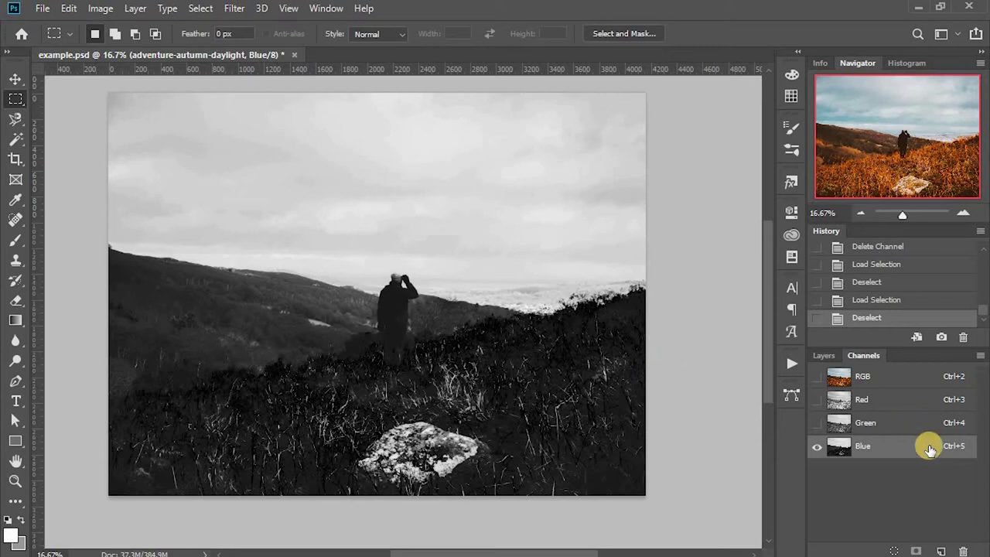
- Duplicate the Blue channel and steepen its Curves so sky goes white, land black
{"action": "left_click_drag", "start_coordinate": [931, 449], "coordinate": [942, 550]}
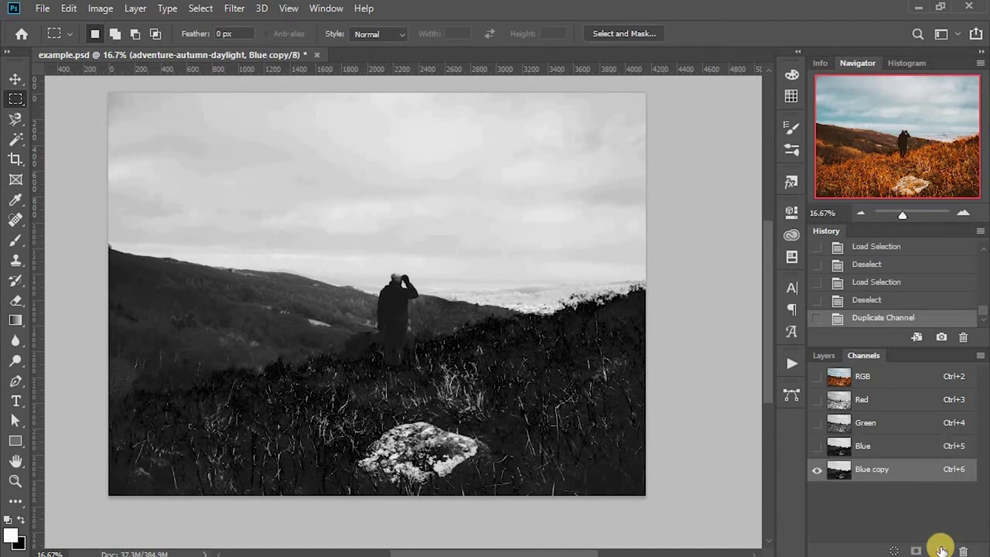
{"action": "left_click", "coordinate": [99, 9]}
{"action": "mouse_move", "coordinate": [130, 46]}
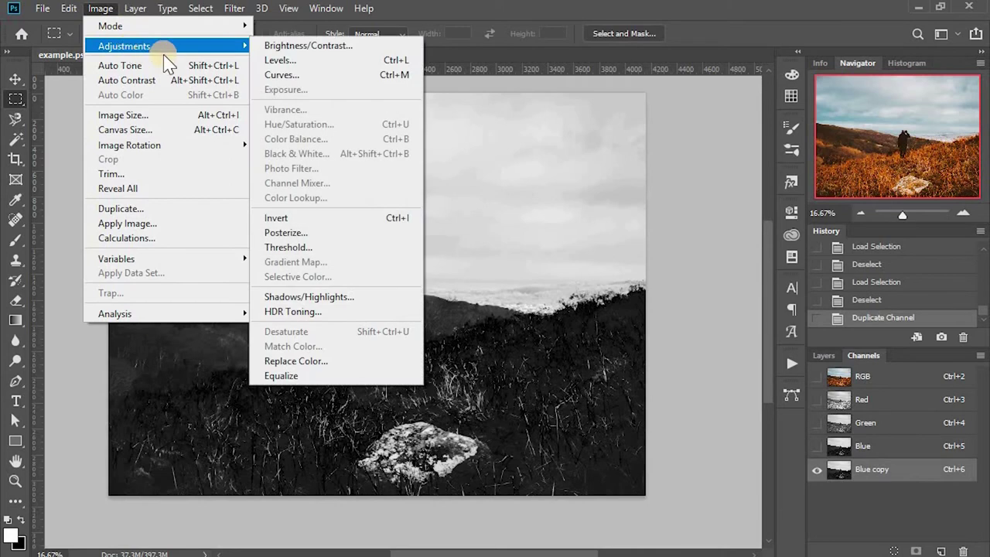
{"action": "left_click", "coordinate": [319, 75]}
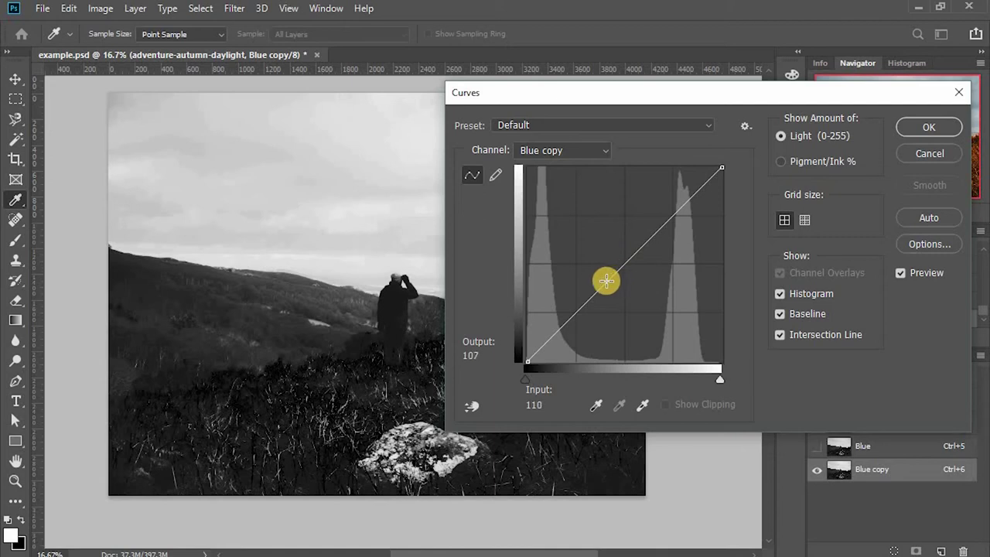
{"action": "left_click_drag", "start_coordinate": [607, 281], "coordinate": [621, 357]}
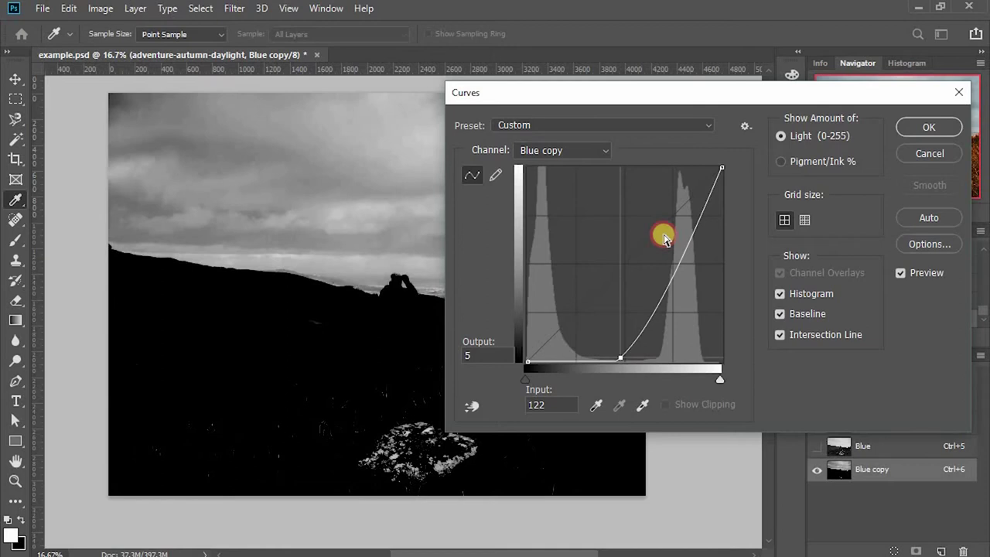
{"action": "left_click_drag", "start_coordinate": [681, 256], "coordinate": [655, 201]}
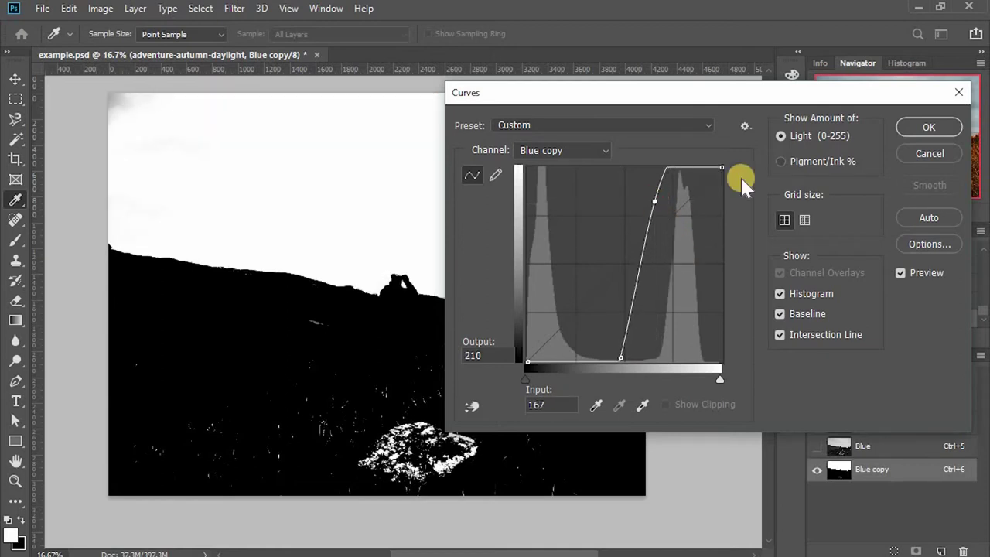
{"action": "left_click", "coordinate": [901, 125]}
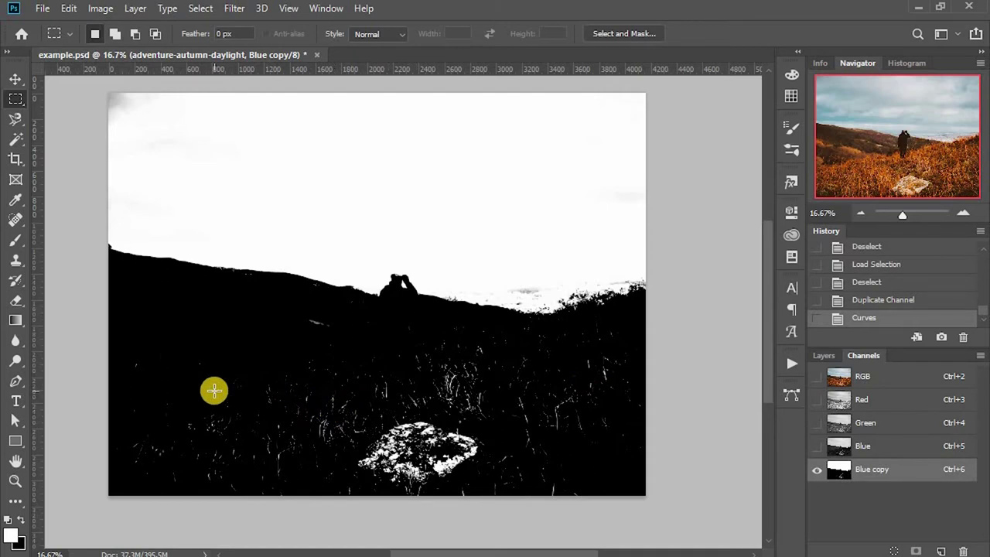
- Paint the rock and grass solid black on the Blue copy channel with the Brush
{"action": "left_click", "coordinate": [15, 241]}
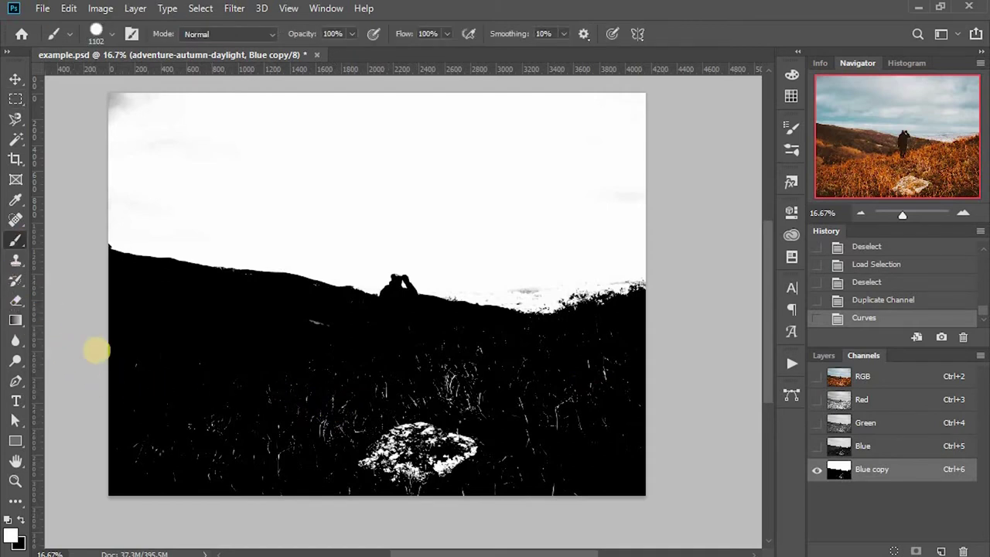
{"action": "left_click", "coordinate": [21, 519]}
{"action": "mouse_move", "coordinate": [154, 388]}
{"action": "left_mouse_down"}
{"action": "mouse_move", "coordinate": [263, 371]}
{"action": "mouse_move", "coordinate": [299, 389]}
{"action": "mouse_move", "coordinate": [179, 444]}
{"action": "mouse_move", "coordinate": [445, 418]}
{"action": "mouse_move", "coordinate": [420, 412]}
{"action": "mouse_move", "coordinate": [457, 395]}
{"action": "mouse_move", "coordinate": [602, 406]}
{"action": "mouse_move", "coordinate": [581, 444]}
{"action": "mouse_move", "coordinate": [471, 464]}
{"action": "mouse_move", "coordinate": [539, 451]}
{"action": "mouse_move", "coordinate": [600, 406]}
{"action": "left_mouse_up"}
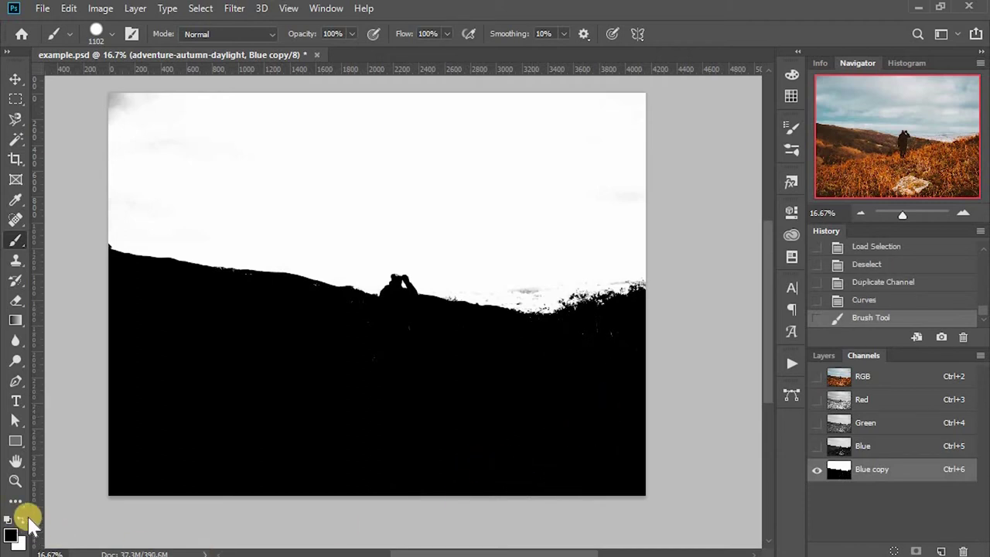
- Paint white over the grey haze in the sky, upper left to horizon
{"action": "left_click", "coordinate": [21, 519]}
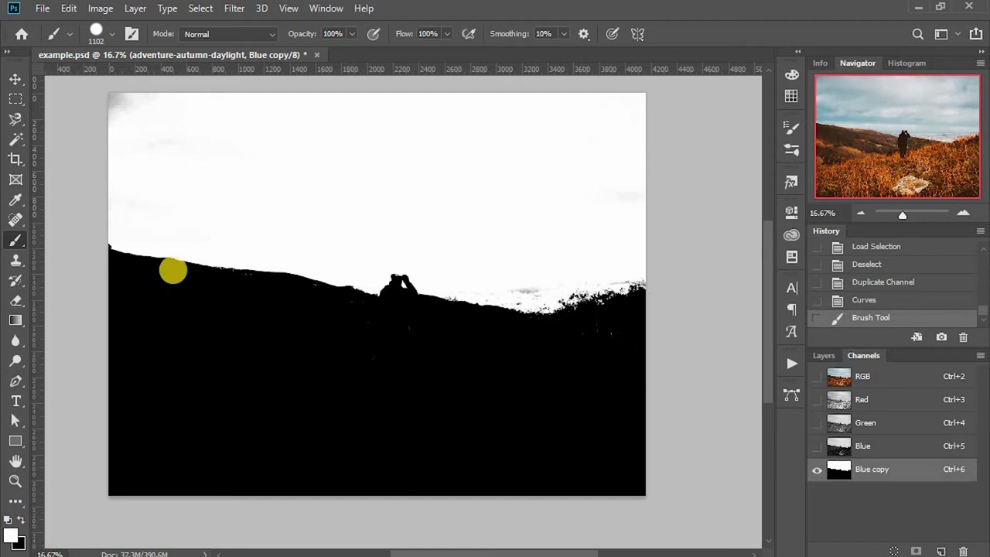
{"action": "mouse_move", "coordinate": [143, 139]}
{"action": "left_mouse_down"}
{"action": "mouse_move", "coordinate": [124, 131]}
{"action": "mouse_move", "coordinate": [166, 181]}
{"action": "left_mouse_up"}
{"action": "mouse_move", "coordinate": [472, 208]}
{"action": "left_mouse_down"}
{"action": "mouse_move", "coordinate": [534, 242]}
{"action": "mouse_move", "coordinate": [525, 229]}
{"action": "mouse_move", "coordinate": [498, 229]}
{"action": "left_mouse_up"}
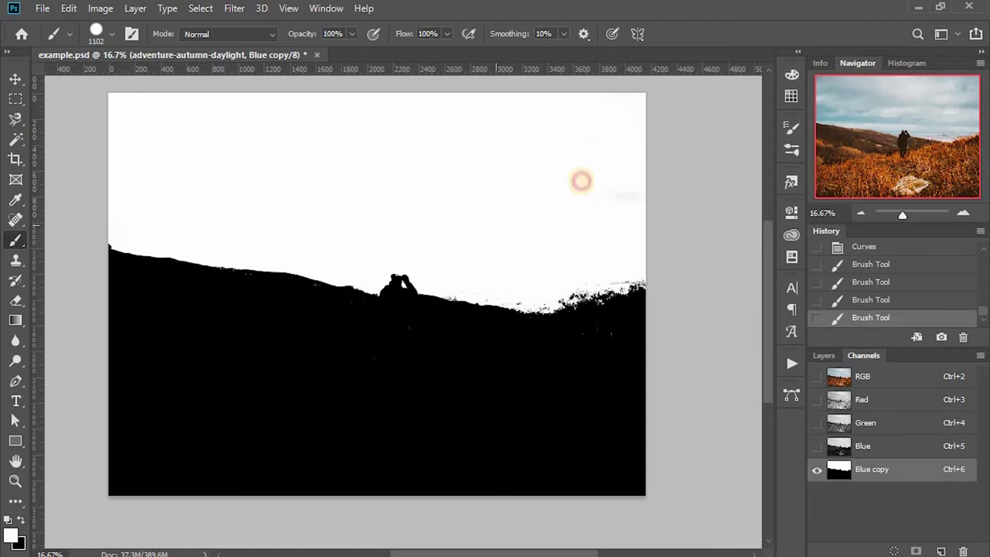
{"action": "left_click_drag", "start_coordinate": [579, 179], "coordinate": [619, 181]}
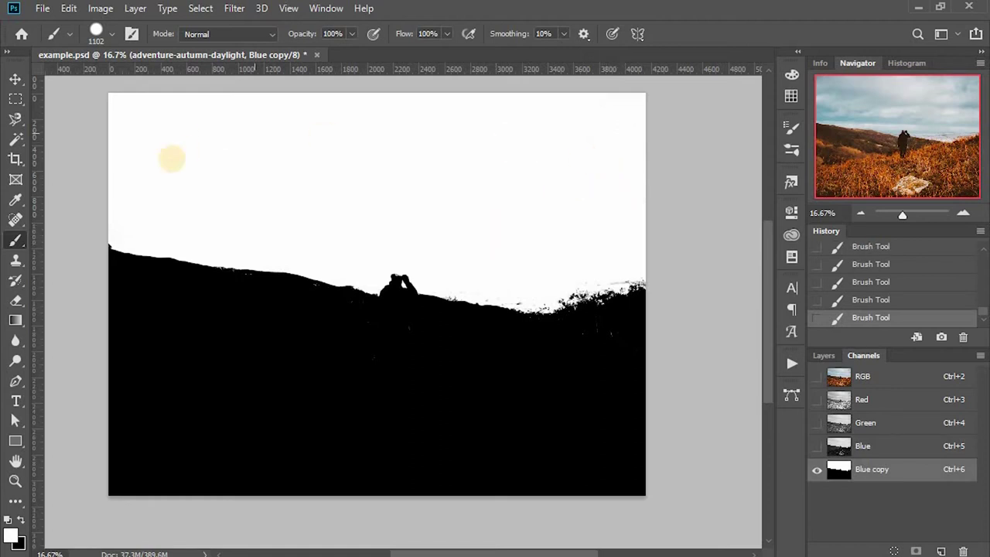
{"action": "left_click", "coordinate": [17, 99]}
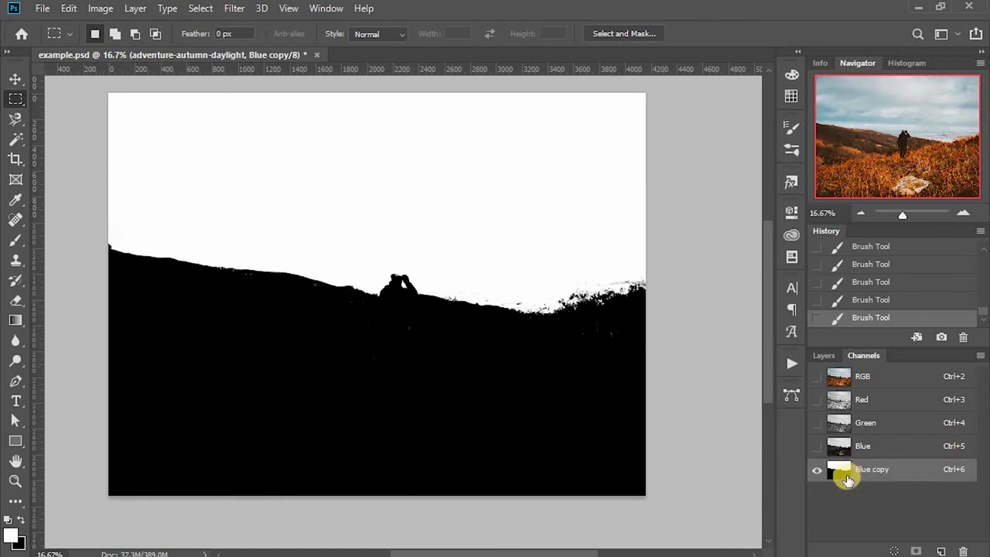
- Load the Blue copy channel as a selection and delete the sky from adventure-autumn-daylight
{"action": "left_click", "coordinate": [894, 549]}
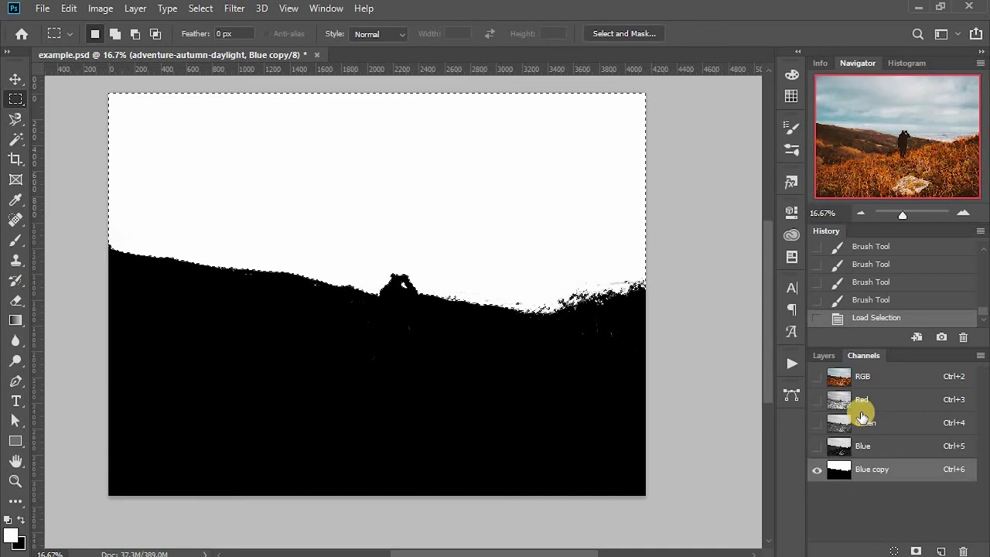
{"action": "left_click", "coordinate": [870, 376]}
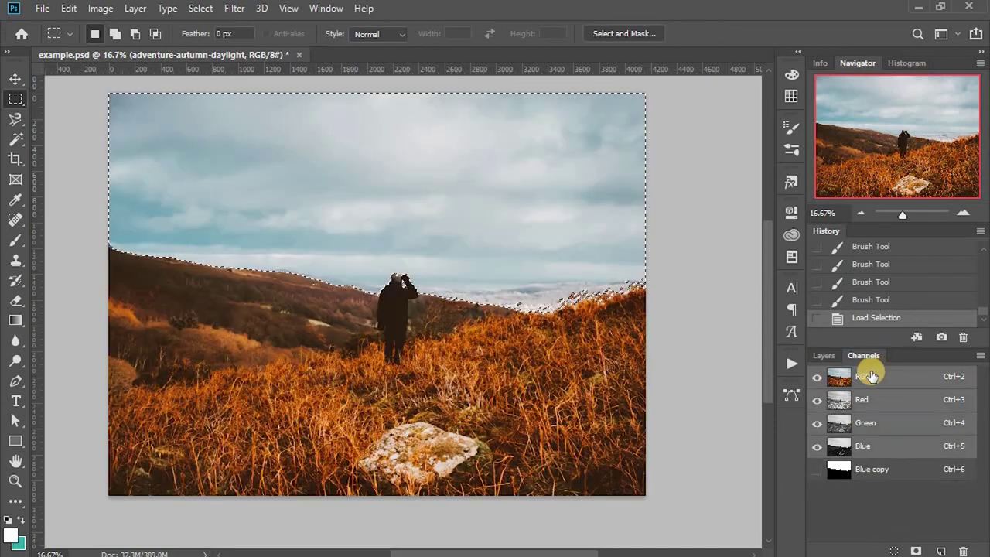
{"action": "left_click", "coordinate": [822, 355]}
{"action": "left_click", "coordinate": [935, 449]}
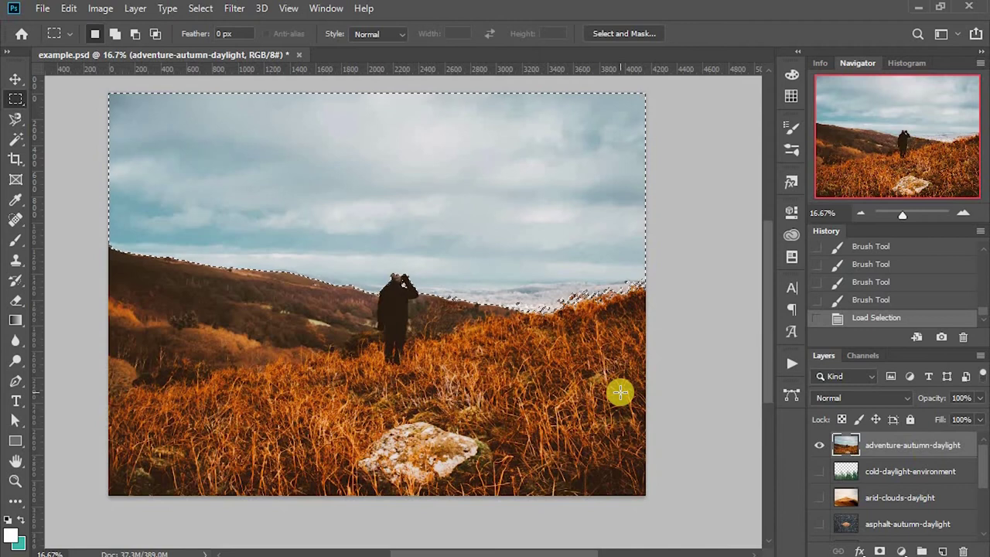
{"action": "key", "text": "Delete"}
{"action": "key", "text": "ctrl+d"}
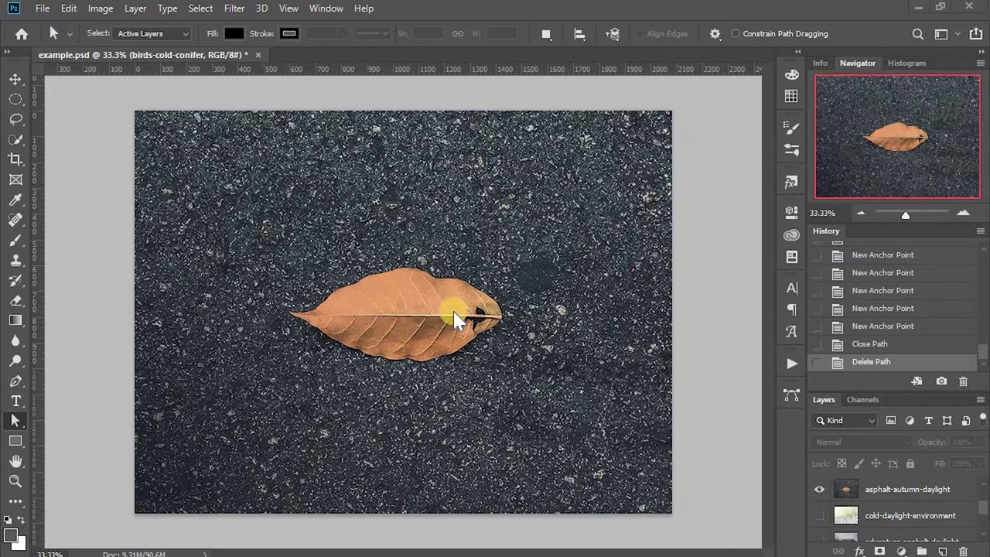
- Select the Pen tool and zoom in around the leaf's tip
{"action": "left_click", "coordinate": [15, 382]}
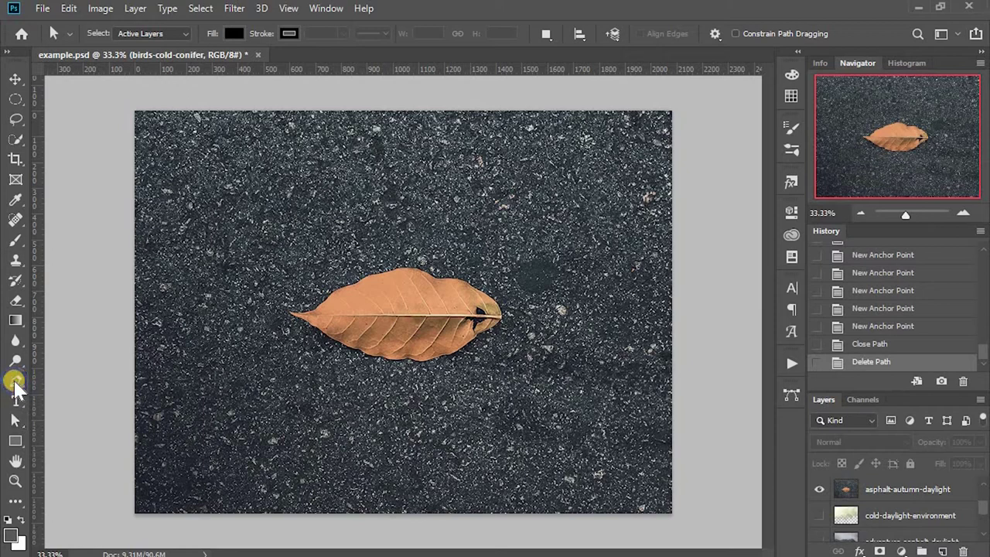
{"action": "left_click_drag", "start_coordinate": [16, 381], "coordinate": [78, 380]}
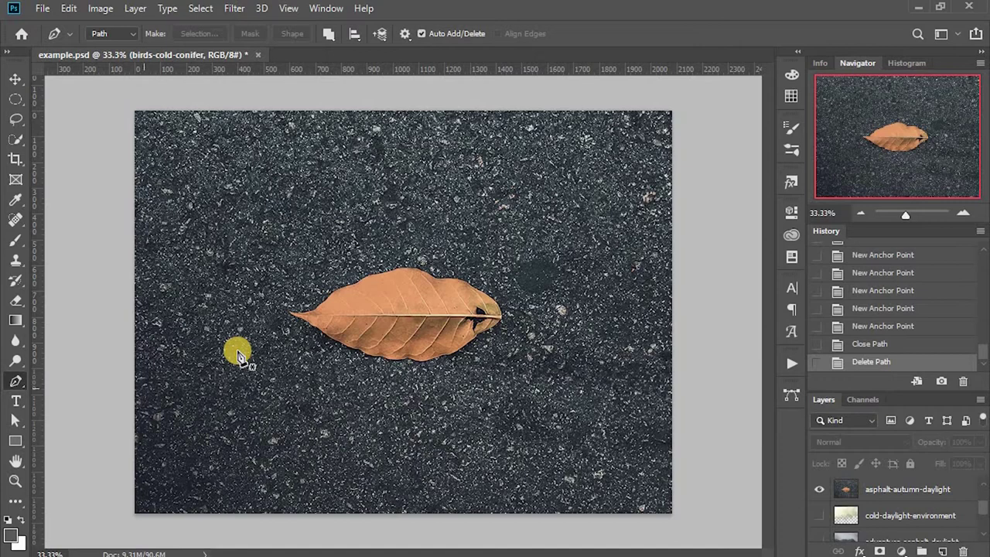
{"action": "key", "text": "z"}
{"action": "left_click", "coordinate": [302, 304]}
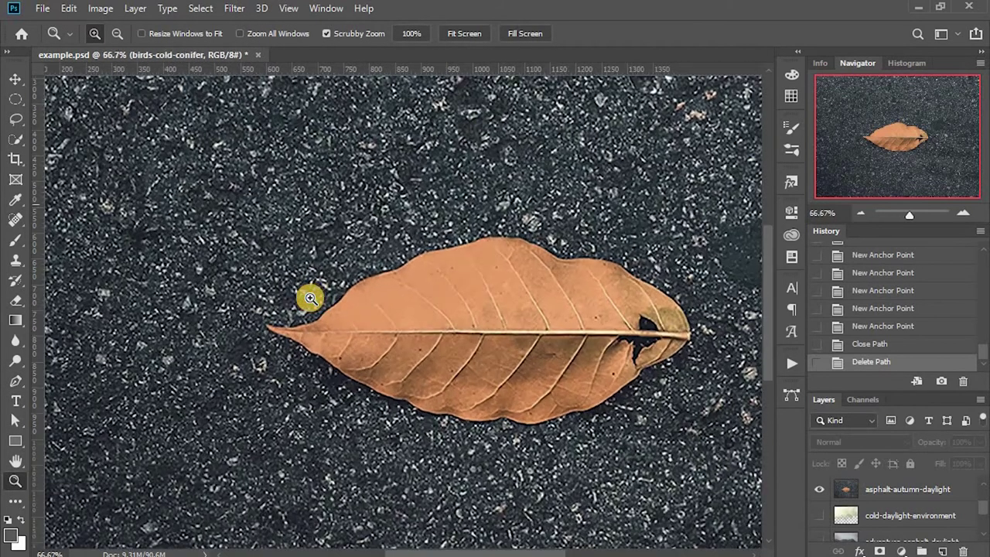
{"action": "key", "text": "p"}
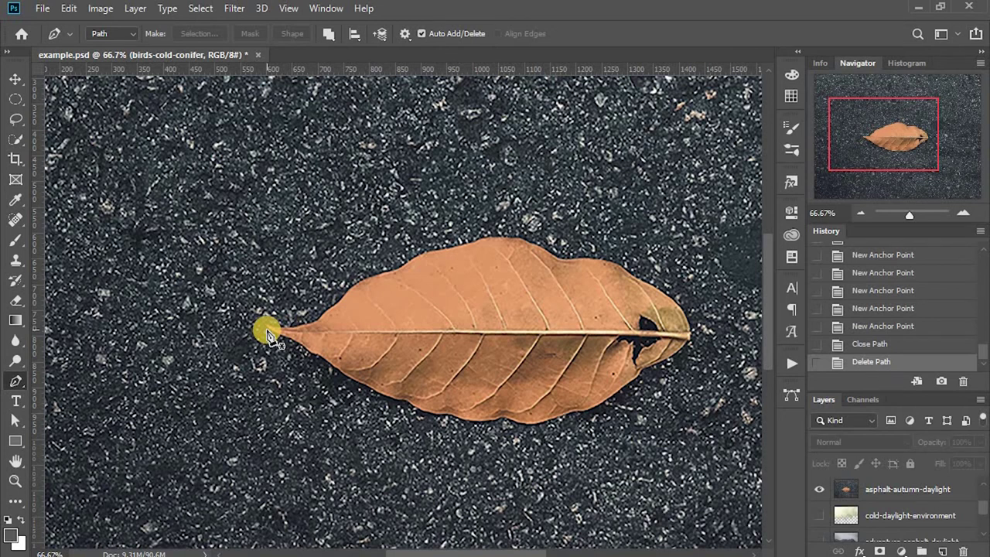
- Start the path at the leaf's tip and trace anchors along its upper edge
{"action": "left_click_drag", "start_coordinate": [267, 327], "coordinate": [311, 330]}
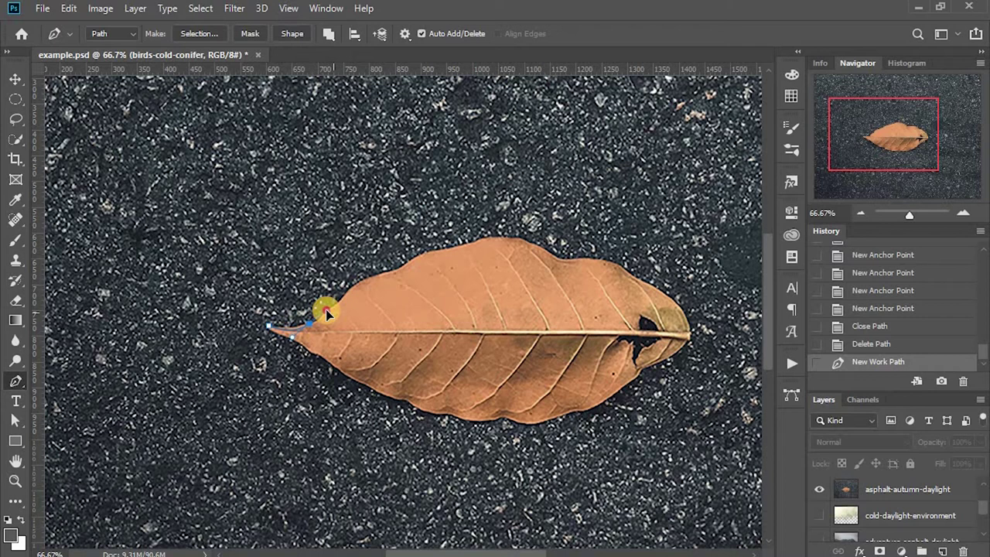
{"action": "left_click", "coordinate": [326, 312]}
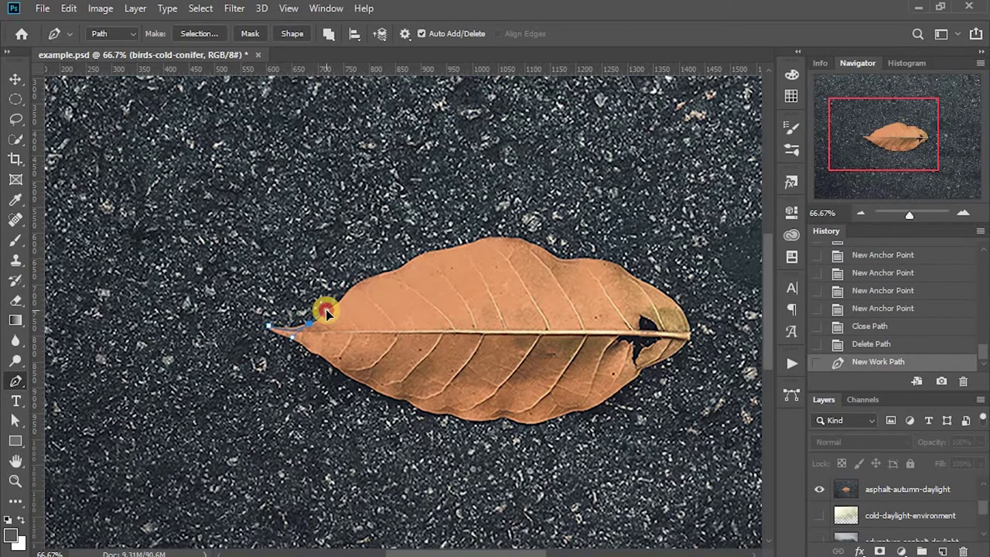
{"action": "left_click", "coordinate": [368, 277]}
{"action": "left_click_drag", "start_coordinate": [369, 274], "coordinate": [384, 261]}
{"action": "left_click", "coordinate": [401, 264]}
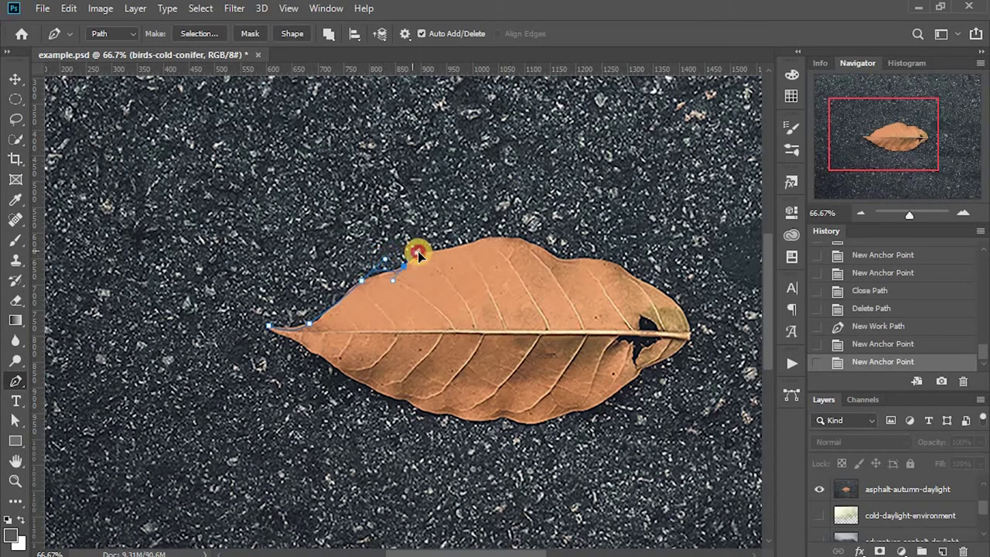
{"action": "left_click", "coordinate": [417, 251]}
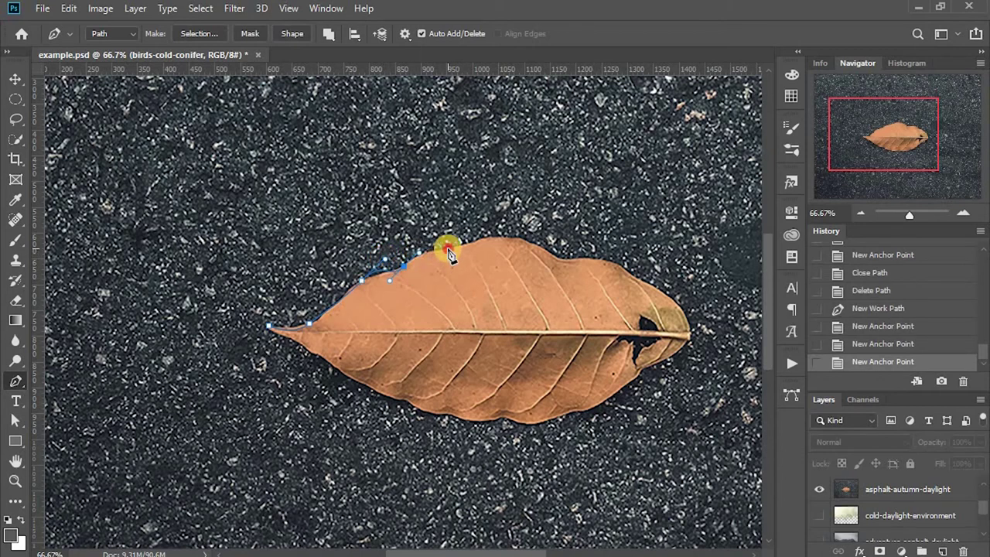
{"action": "left_click_drag", "start_coordinate": [448, 249], "coordinate": [458, 296]}
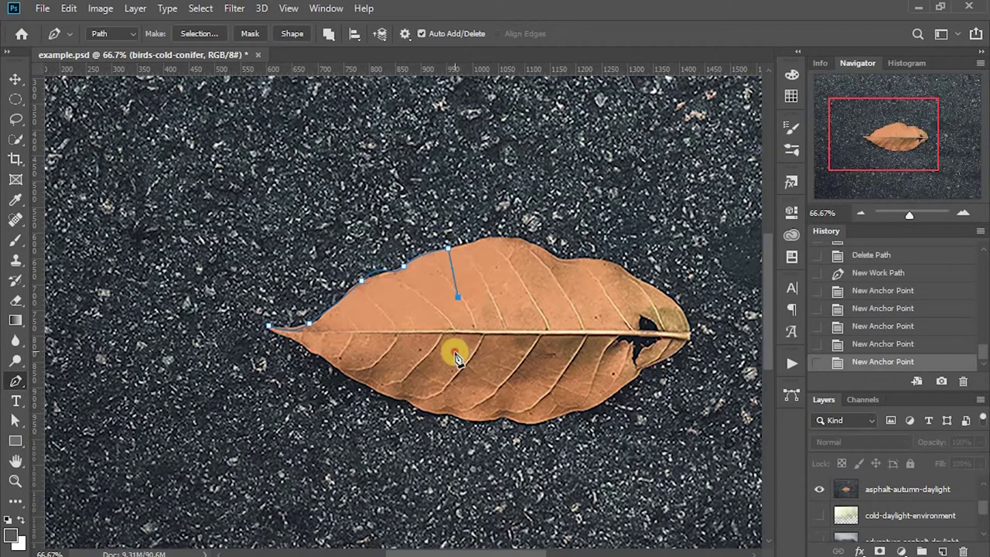
- Bring the path across the middle and along the bottom edge, closing it at the tip
{"action": "left_click", "coordinate": [455, 352]}
{"action": "left_click", "coordinate": [418, 382]}
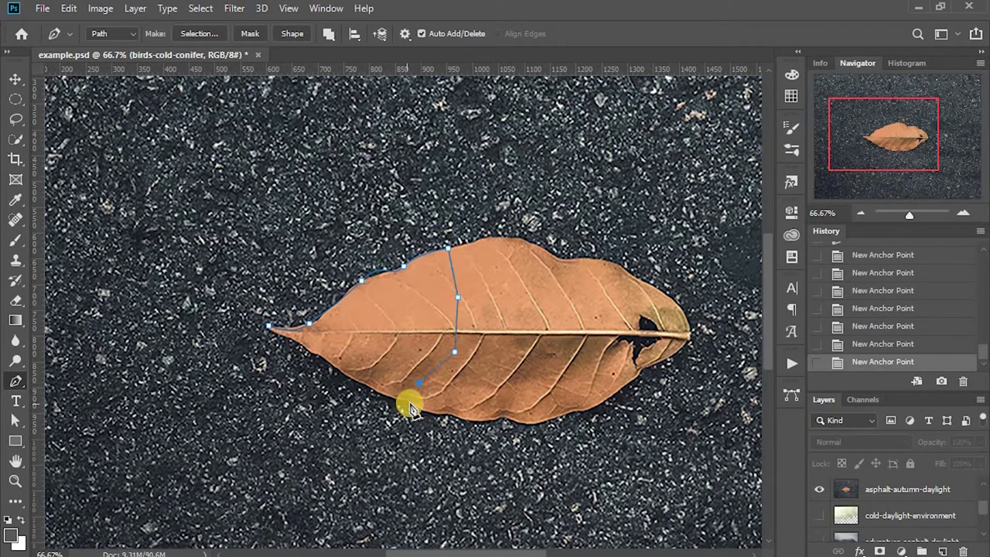
{"action": "left_click", "coordinate": [411, 404]}
{"action": "left_click_drag", "start_coordinate": [369, 389], "coordinate": [309, 347]}
{"action": "left_click", "coordinate": [269, 328]}
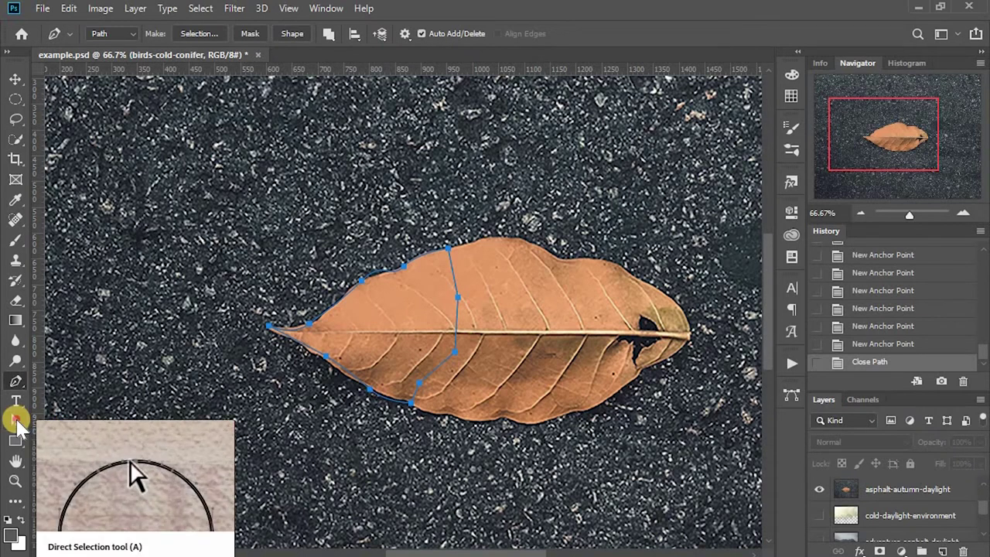
- With Direct Selection, adjust the lower-left anchor and curve to hug the leaf's bottom edge
{"action": "left_click", "coordinate": [18, 422]}
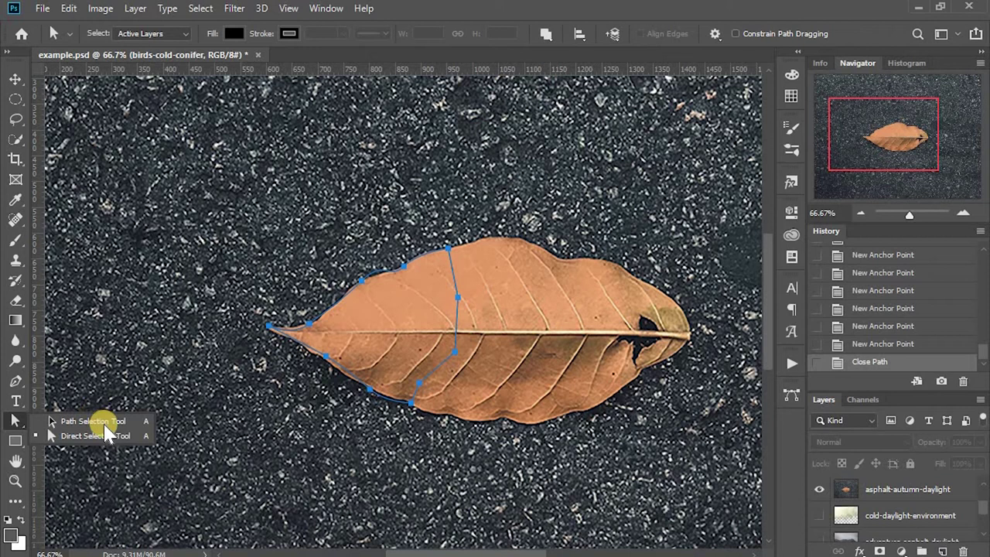
{"action": "left_click", "coordinate": [66, 440]}
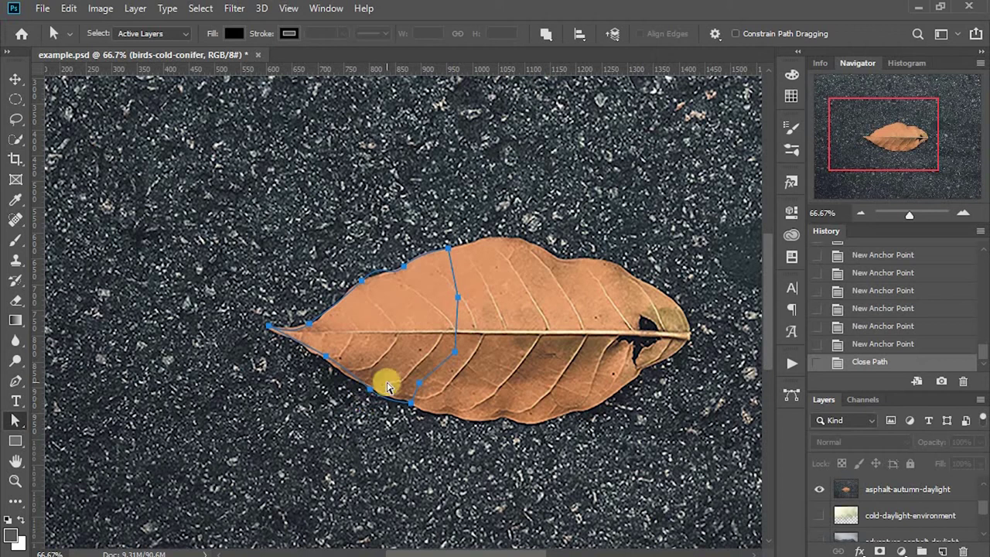
{"action": "mouse_move", "coordinate": [368, 392]}
{"action": "left_mouse_down"}
{"action": "mouse_move", "coordinate": [386, 343]}
{"action": "mouse_move", "coordinate": [370, 385]}
{"action": "left_mouse_up"}
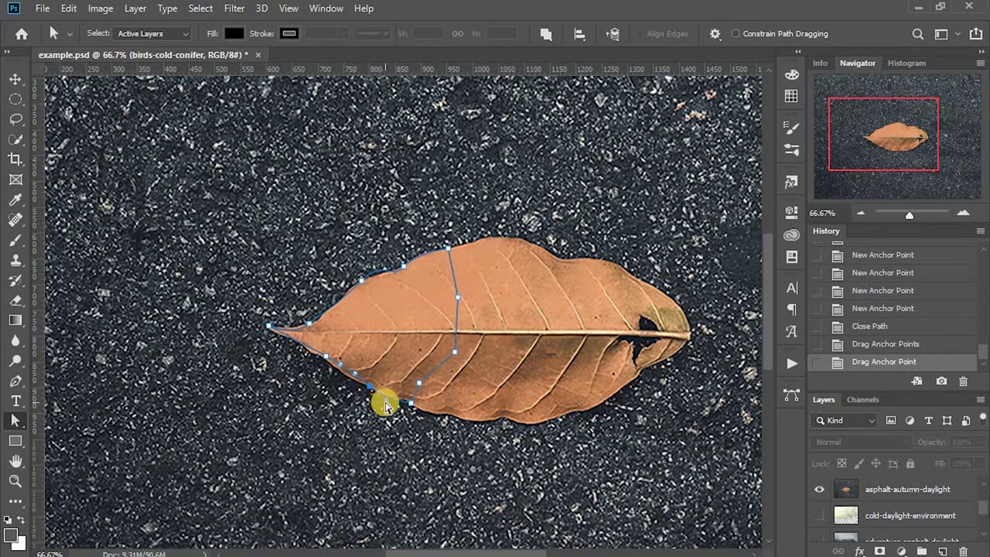
{"action": "left_click", "coordinate": [387, 408]}
{"action": "left_click", "coordinate": [390, 396]}
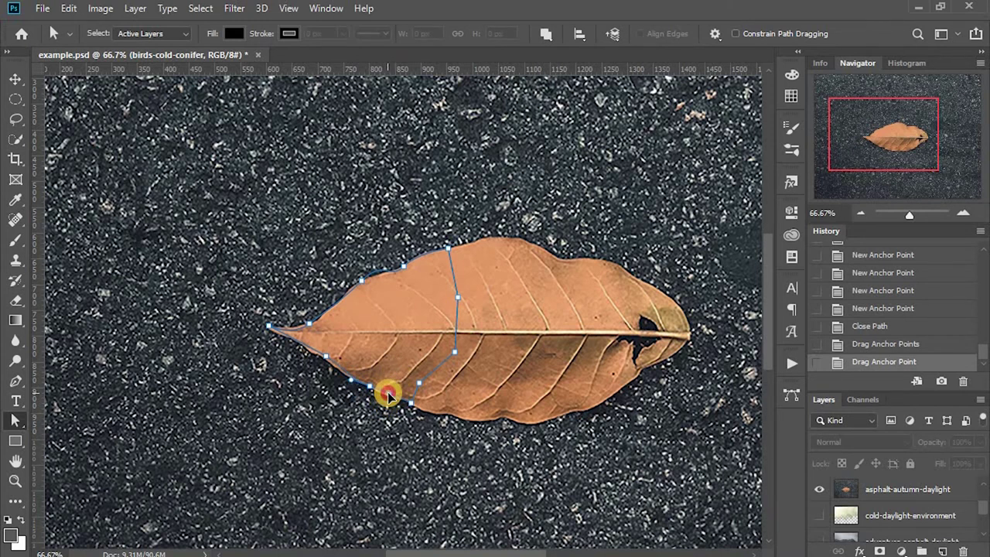
{"action": "mouse_move", "coordinate": [388, 395]}
{"action": "left_mouse_down"}
{"action": "mouse_move", "coordinate": [380, 401]}
{"action": "mouse_move", "coordinate": [390, 395]}
{"action": "left_mouse_up"}
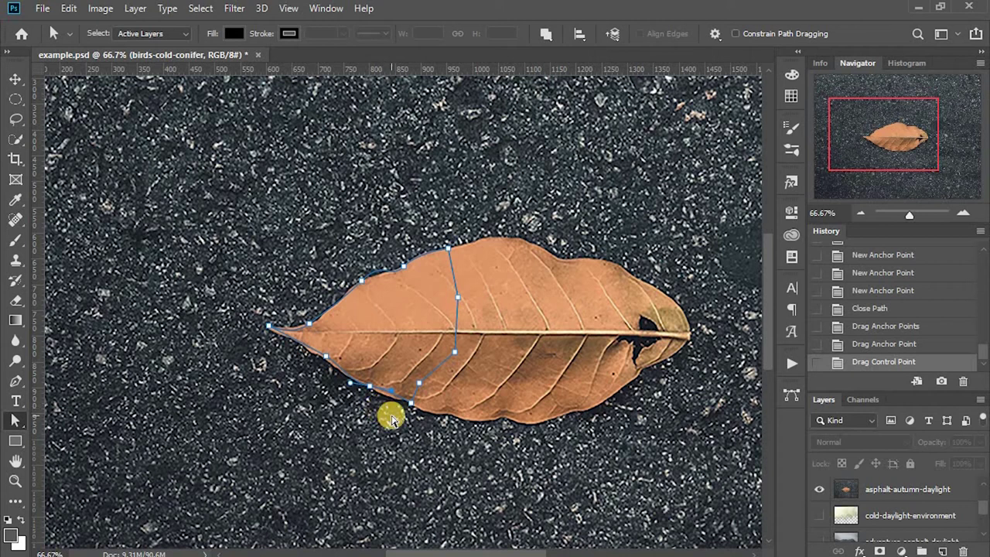
- Load the leaf Work Path as a selection and use it to mask the asphalt-autumn-daylight layer
{"action": "left_click", "coordinate": [792, 394]}
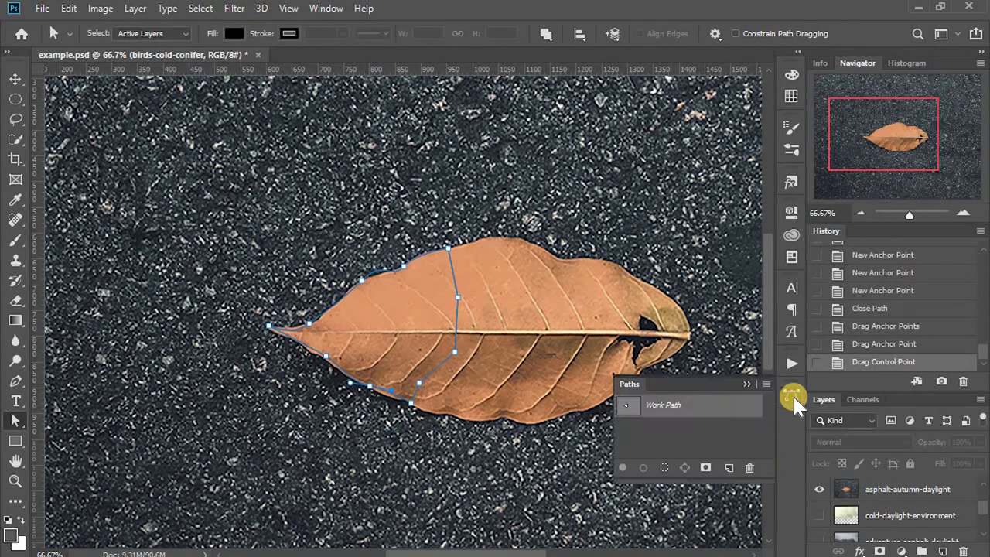
{"action": "left_click", "coordinate": [661, 440]}
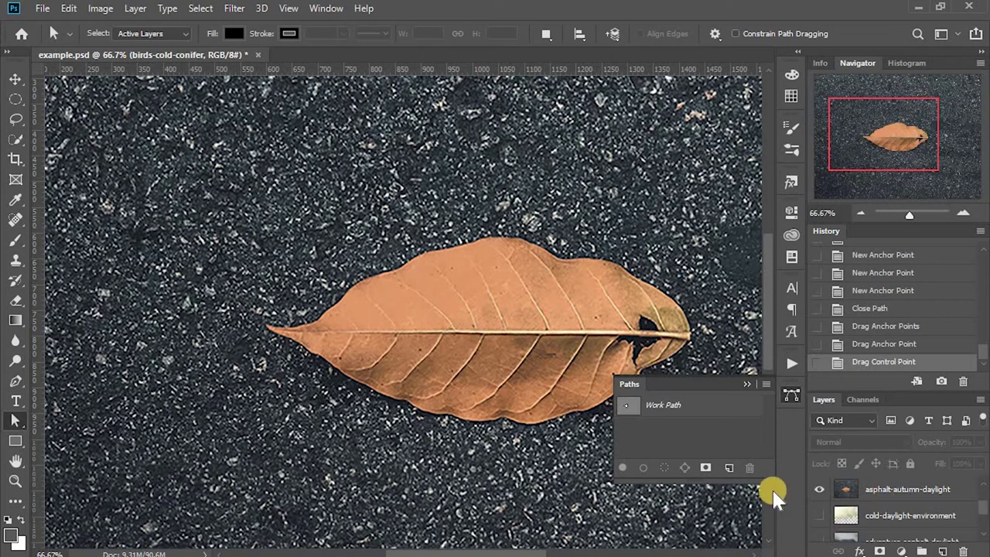
{"action": "left_click", "coordinate": [687, 410]}
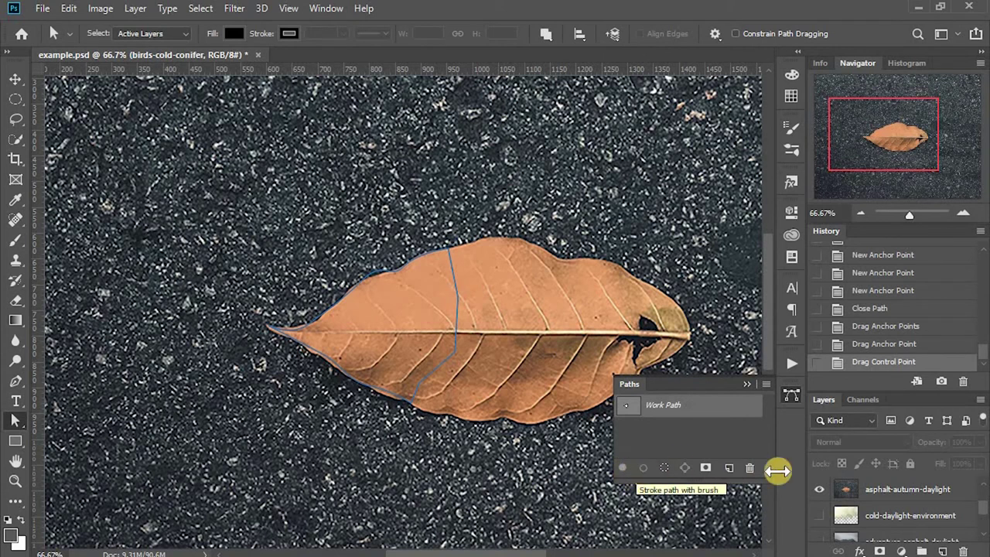
{"action": "left_click", "coordinate": [873, 489]}
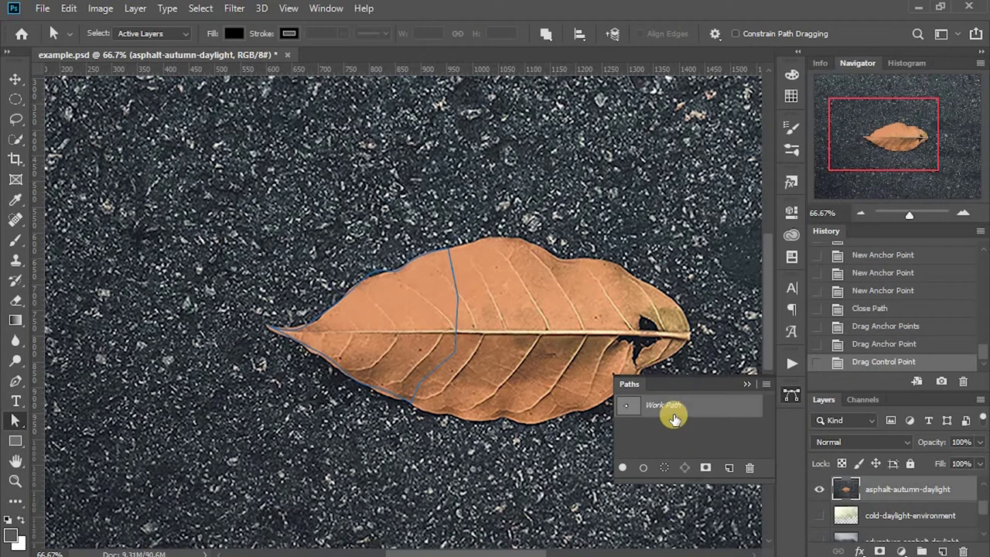
{"action": "left_click", "coordinate": [663, 467]}
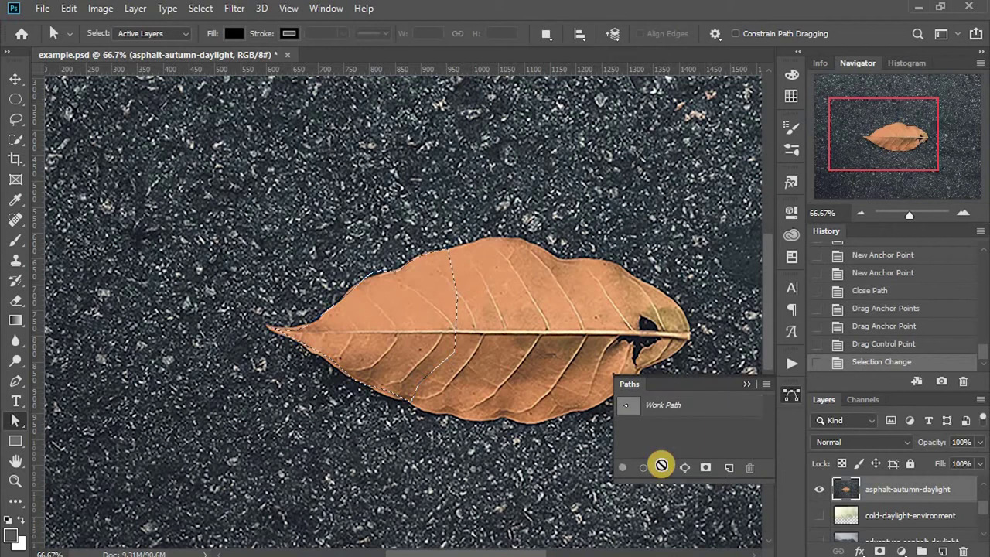
{"action": "left_click", "coordinate": [882, 550]}
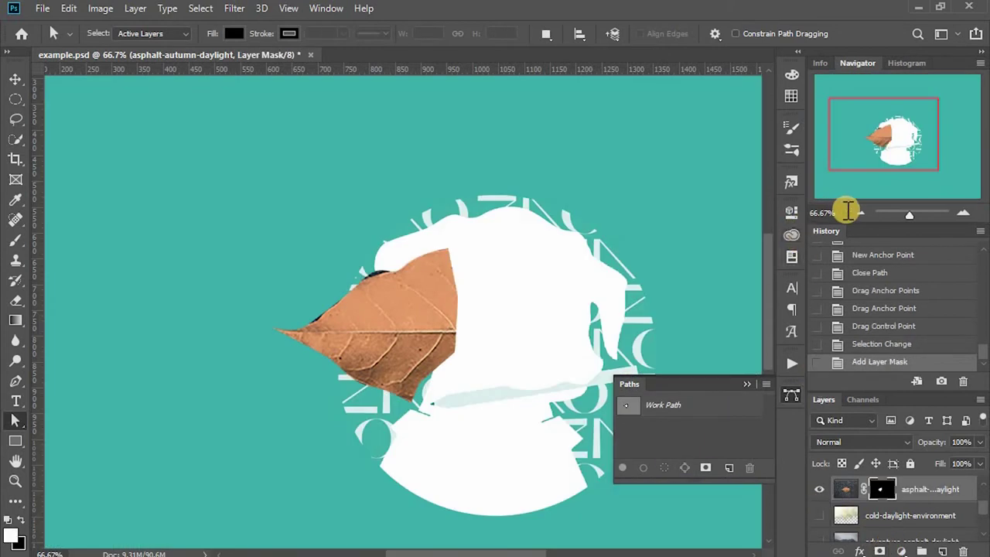
- Zoom out to see the whole mountain road document
{"action": "left_click", "coordinate": [858, 212]}
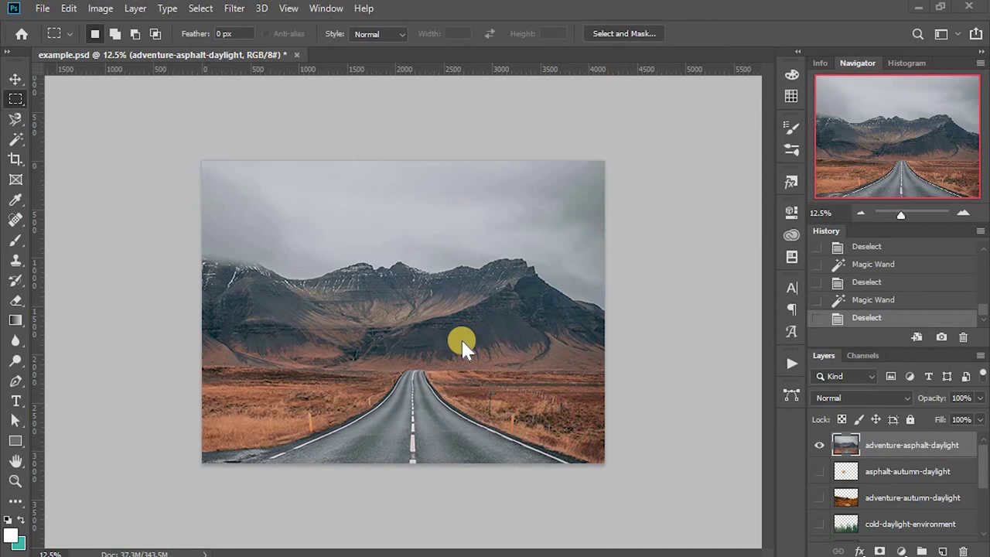
- Select the grey sky with the Magic Wand and add it as a mask on adventure-asphalt-daylight
{"action": "left_click", "coordinate": [15, 144]}
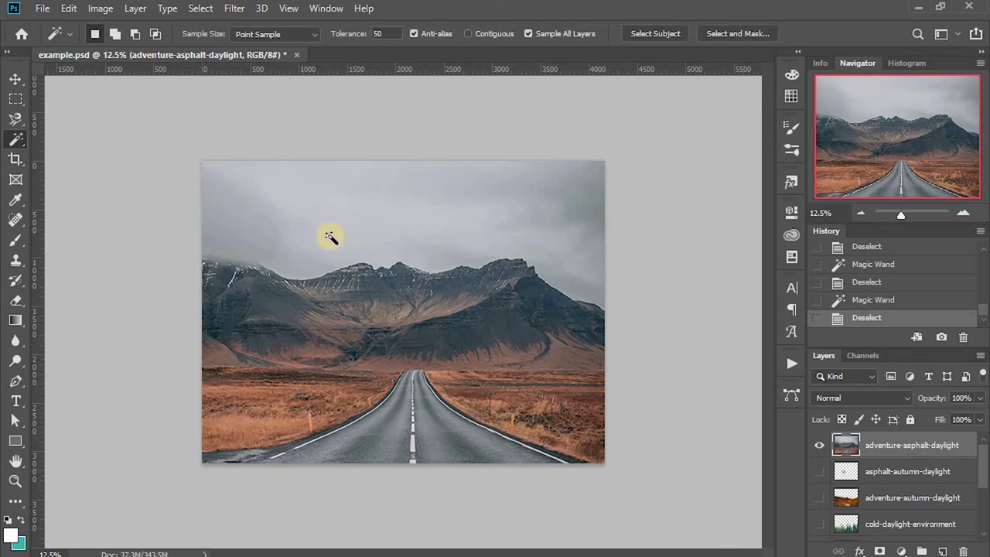
{"action": "left_click", "coordinate": [397, 220]}
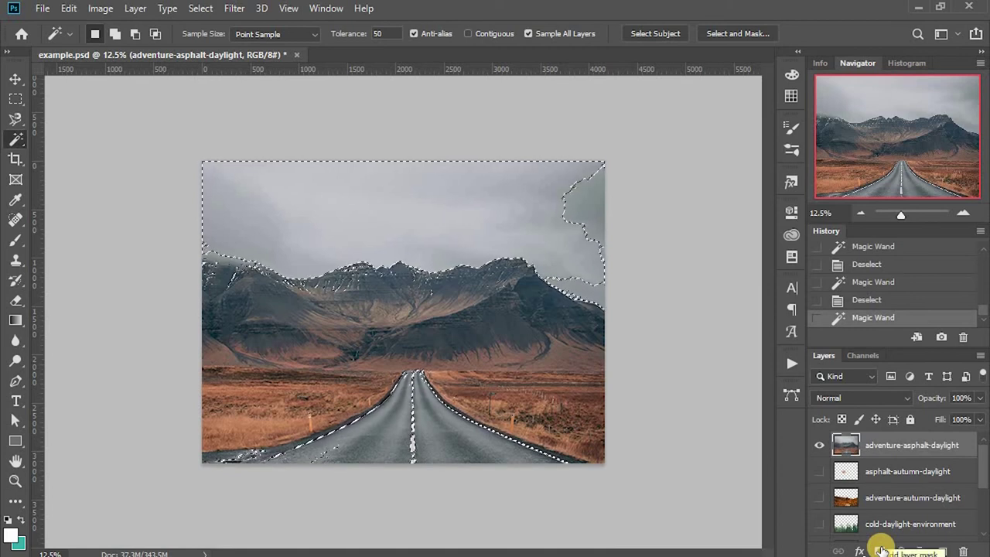
{"action": "left_click", "coordinate": [881, 549]}
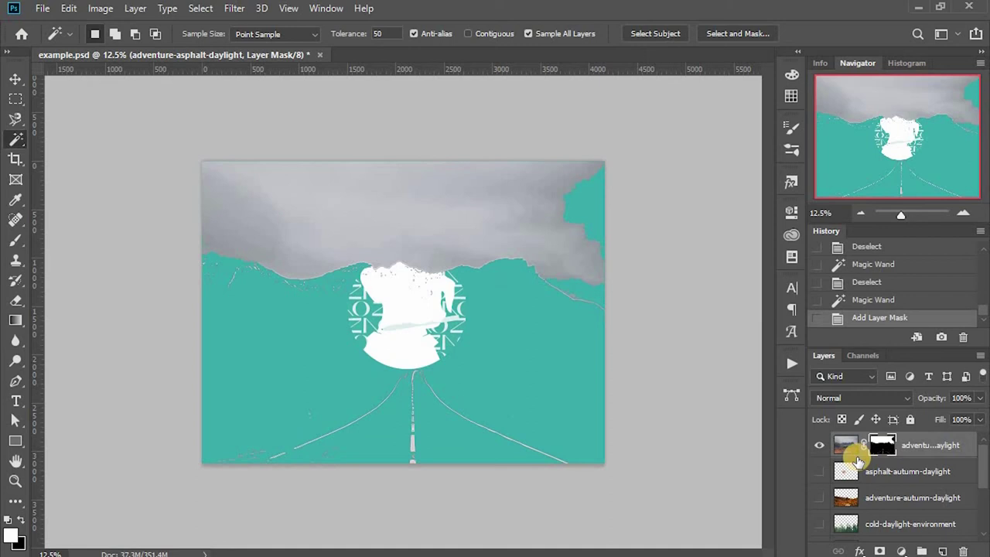
- Invert the layer mask with Image > Adjustments > Invert
{"action": "left_click", "coordinate": [99, 16]}
{"action": "mouse_move", "coordinate": [116, 45]}
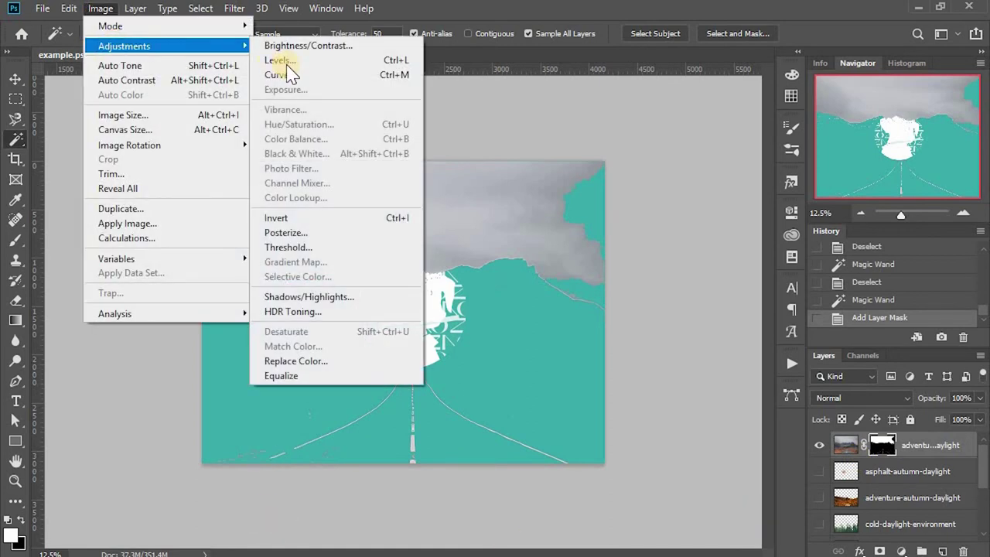
{"action": "left_click", "coordinate": [403, 221]}
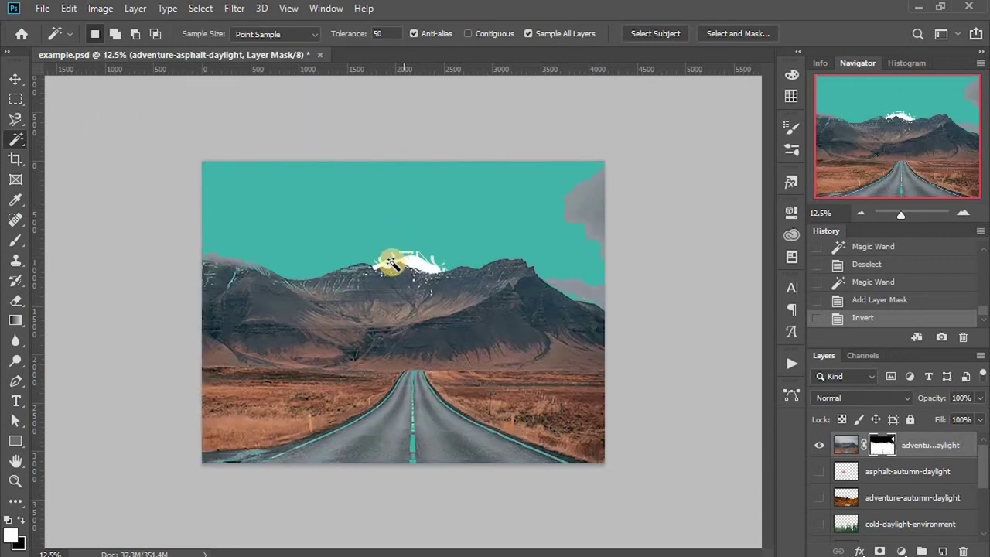
- Brush white onto the mask across the mountains from left to right edge
{"action": "left_click", "coordinate": [16, 240]}
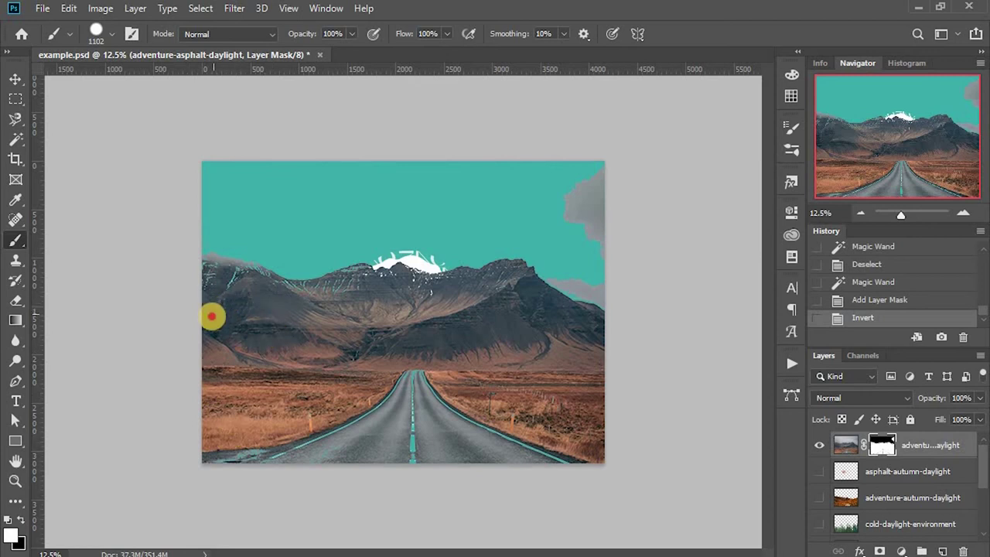
{"action": "left_click", "coordinate": [207, 310]}
{"action": "left_click", "coordinate": [254, 338]}
{"action": "left_click", "coordinate": [364, 318]}
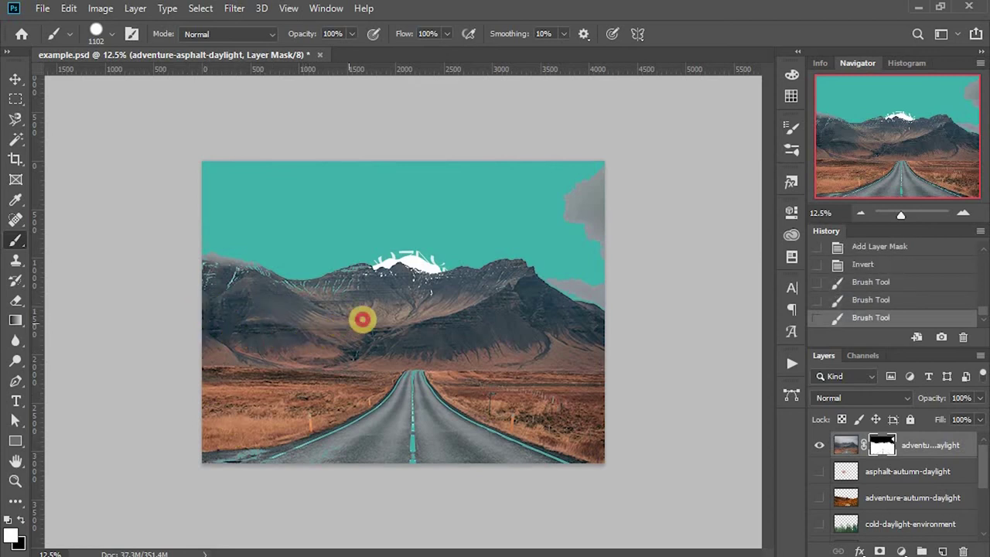
{"action": "left_click", "coordinate": [392, 299]}
{"action": "left_click", "coordinate": [497, 322]}
{"action": "left_click", "coordinate": [530, 361]}
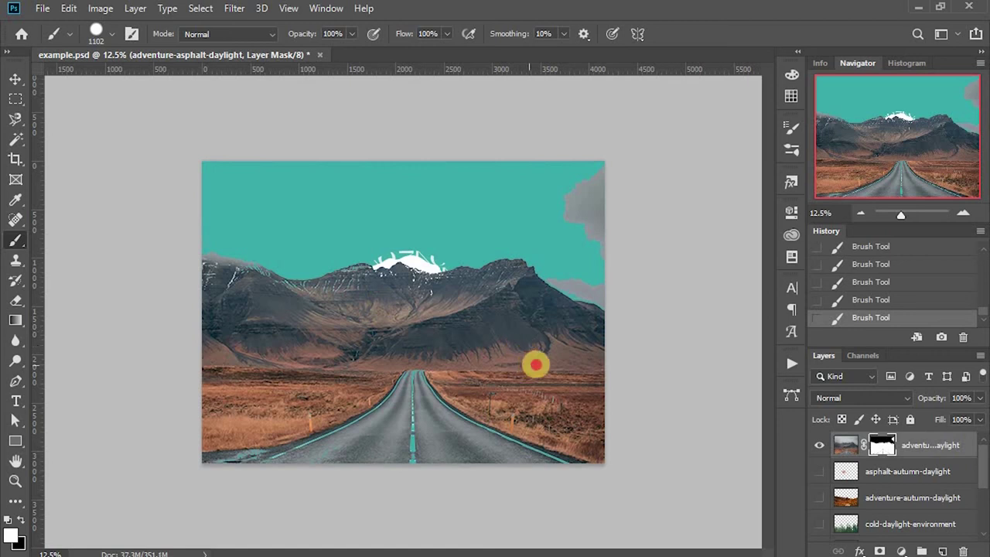
- Switch to black and paint out the grey cloud at the sky's right edge
{"action": "left_click", "coordinate": [19, 519]}
{"action": "mouse_move", "coordinate": [551, 204]}
{"action": "left_mouse_down"}
{"action": "mouse_move", "coordinate": [579, 196]}
{"action": "mouse_move", "coordinate": [587, 242]}
{"action": "left_mouse_up"}
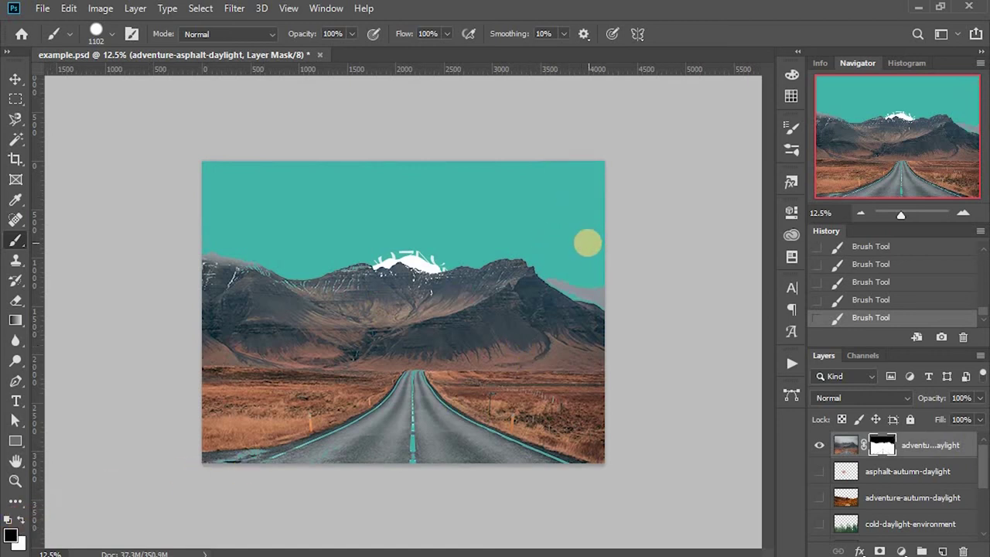
{"action": "left_click", "coordinate": [584, 248]}
{"action": "left_click", "coordinate": [620, 255]}
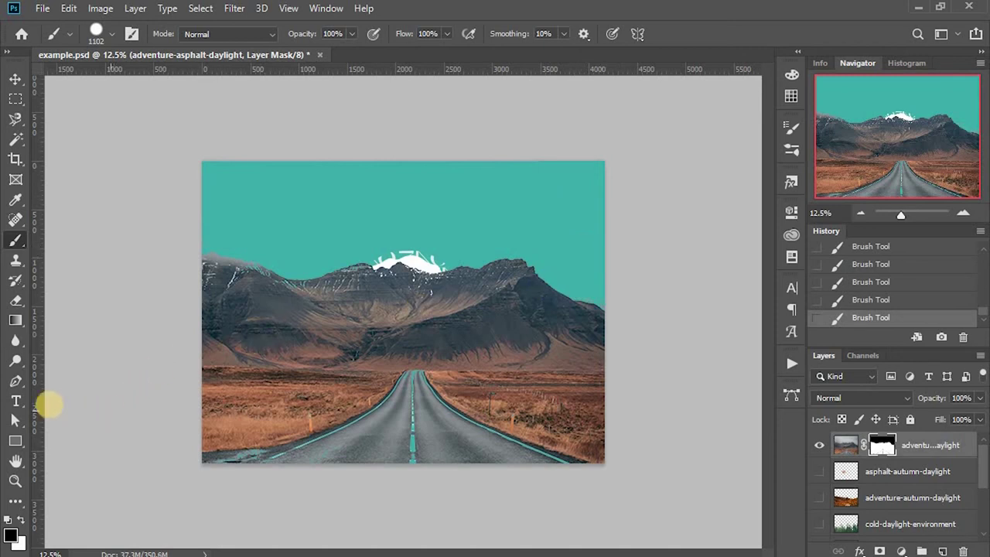
- Draw a closed Pen path around the road and foreground, extending below the image
{"action": "left_click", "coordinate": [15, 380]}
{"action": "left_click", "coordinate": [182, 480]}
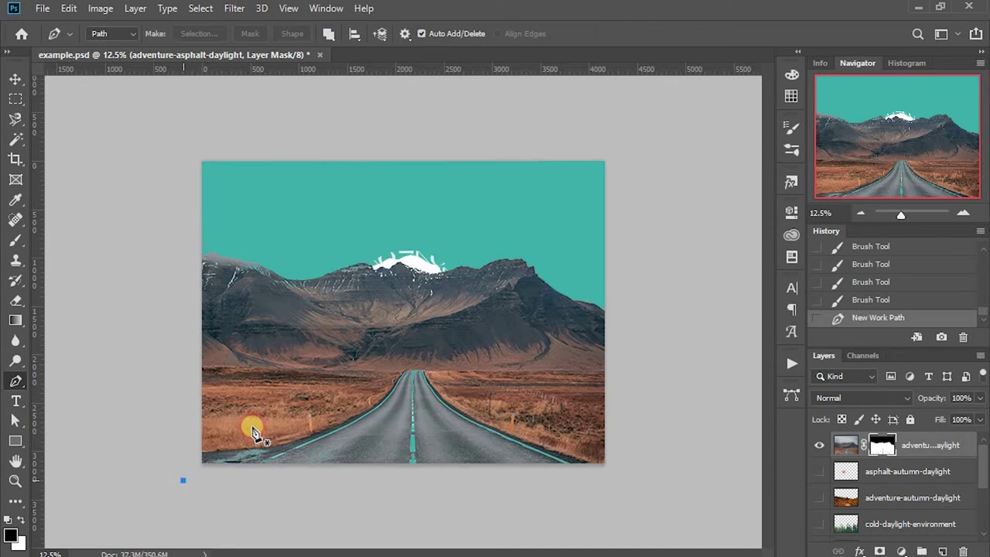
{"action": "left_click", "coordinate": [253, 426]}
{"action": "left_click", "coordinate": [331, 384]}
{"action": "left_click", "coordinate": [377, 358]}
{"action": "left_click", "coordinate": [449, 353]}
{"action": "left_click", "coordinate": [516, 392]}
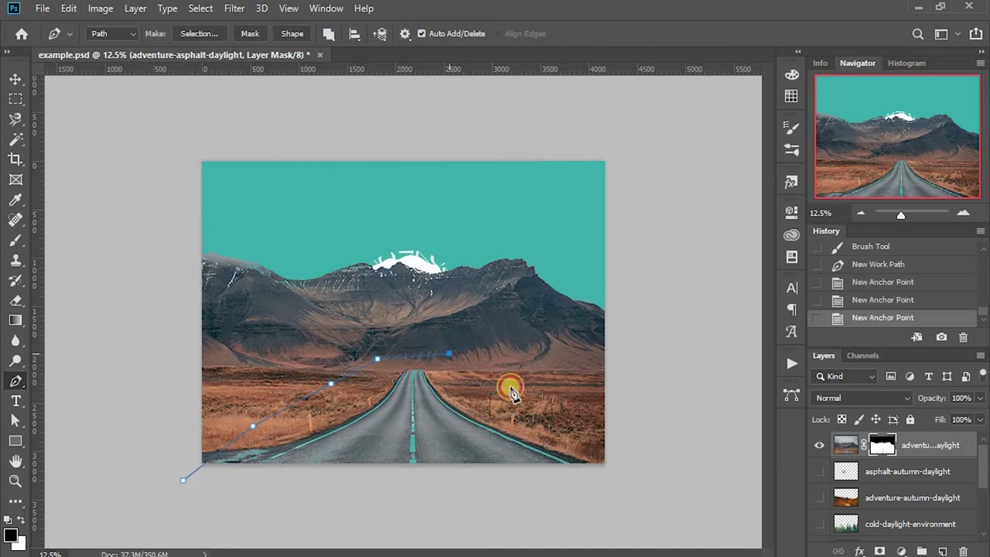
{"action": "left_click", "coordinate": [636, 470]}
{"action": "left_click", "coordinate": [585, 524]}
{"action": "left_click", "coordinate": [333, 538]}
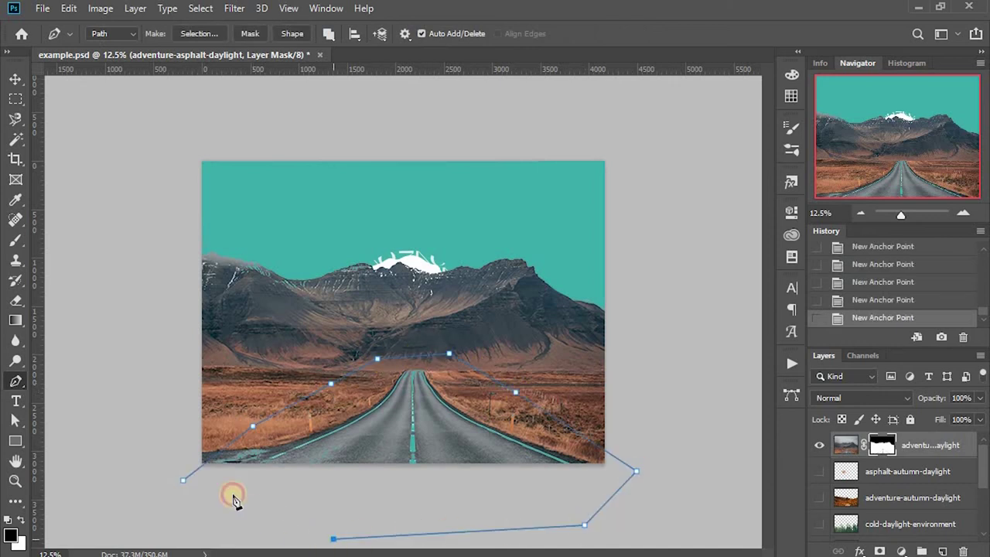
{"action": "left_click", "coordinate": [183, 479]}
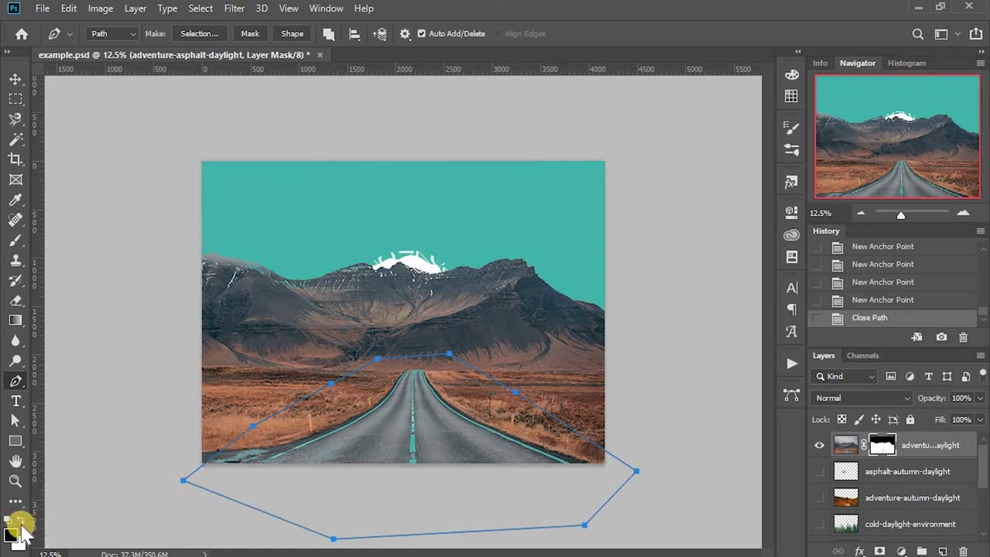
- Fill the road path with white on the mask, then deselect the path
{"action": "left_click", "coordinate": [21, 519]}
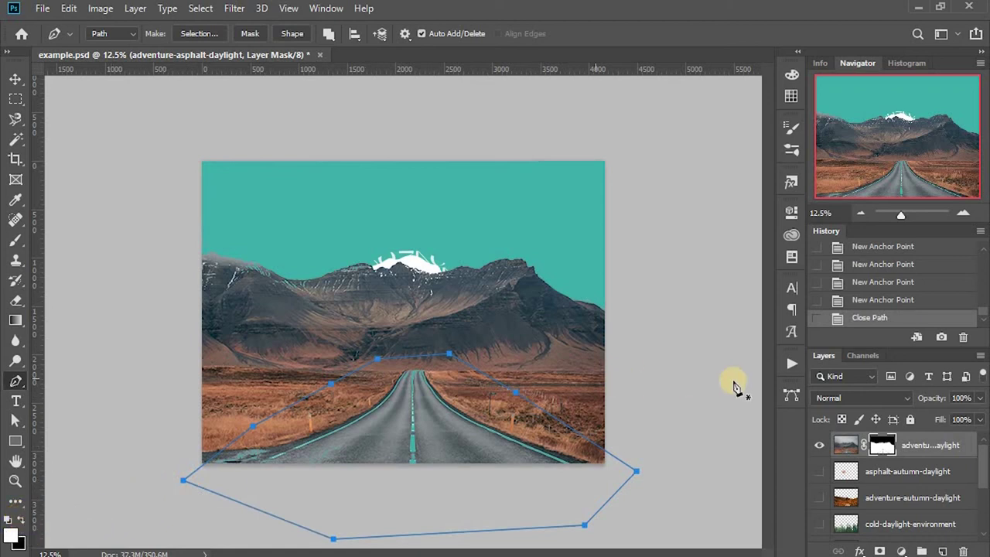
{"action": "left_click", "coordinate": [790, 394]}
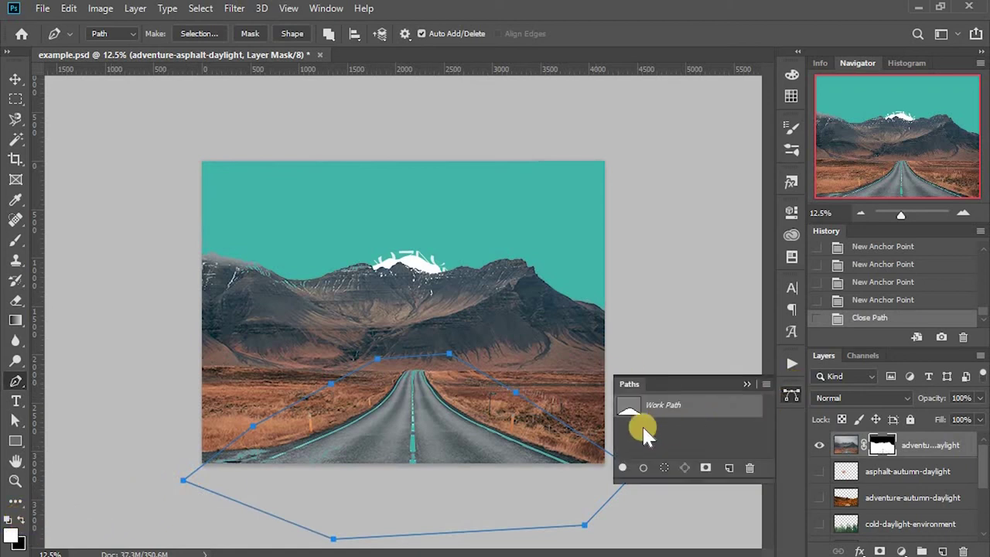
{"action": "left_click", "coordinate": [625, 469]}
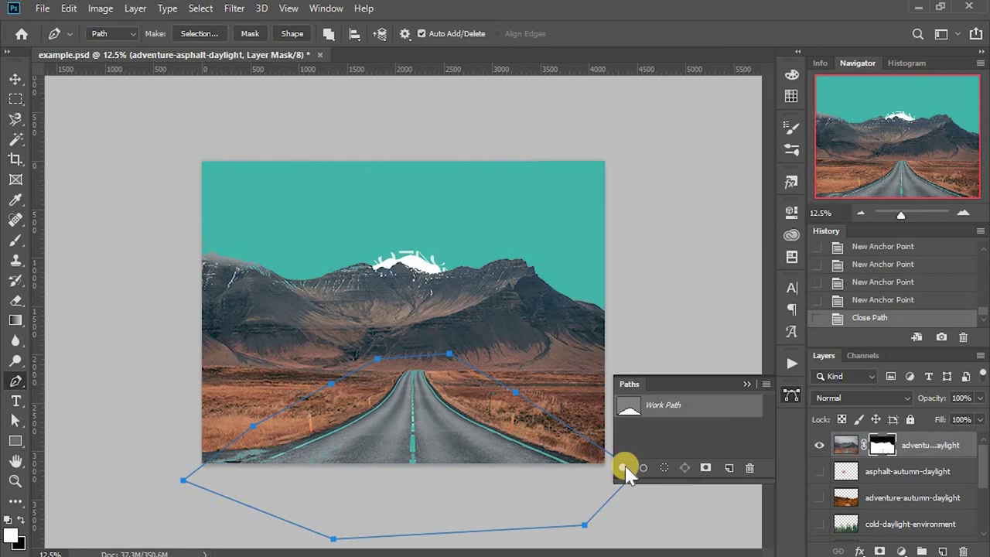
{"action": "left_click", "coordinate": [693, 431]}
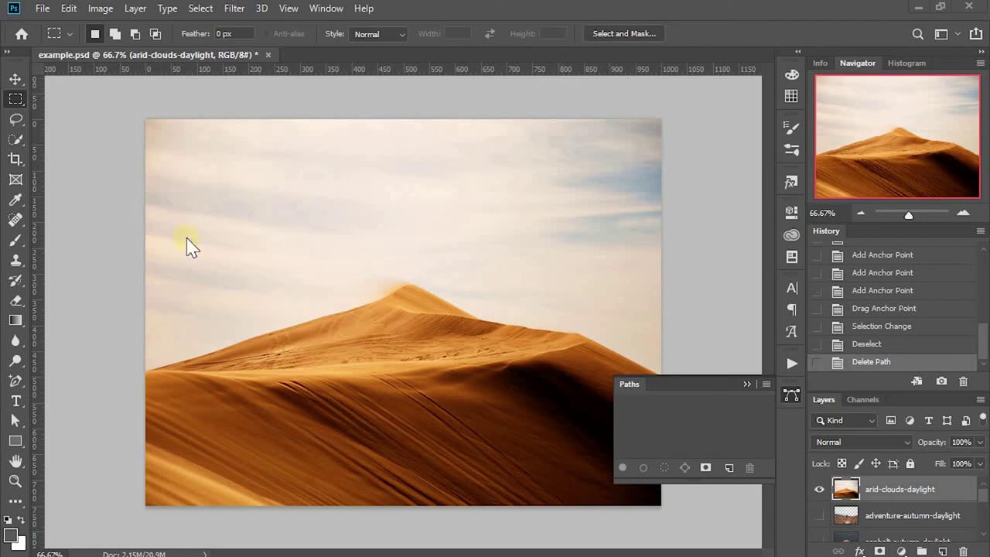
- Quick-select the sand dune from its ridge down over the whole lower dune
{"action": "left_click", "coordinate": [15, 139]}
{"action": "mouse_move", "coordinate": [156, 387]}
{"action": "left_mouse_down"}
{"action": "mouse_move", "coordinate": [413, 299]}
{"action": "mouse_move", "coordinate": [472, 317]}
{"action": "left_mouse_up"}
{"action": "mouse_move", "coordinate": [526, 401]}
{"action": "left_mouse_down"}
{"action": "mouse_move", "coordinate": [566, 429]}
{"action": "mouse_move", "coordinate": [599, 477]}
{"action": "mouse_move", "coordinate": [535, 469]}
{"action": "left_mouse_up"}
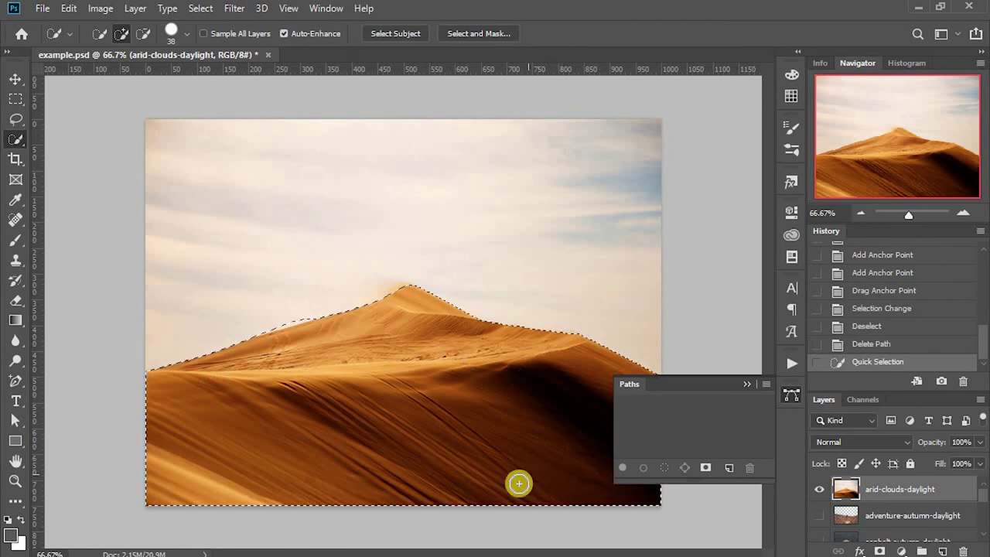
- Convert the dune selection into a Work Path at 2.0-pixel tolerance
{"action": "left_click", "coordinate": [16, 99]}
{"action": "left_click", "coordinate": [99, 101]}
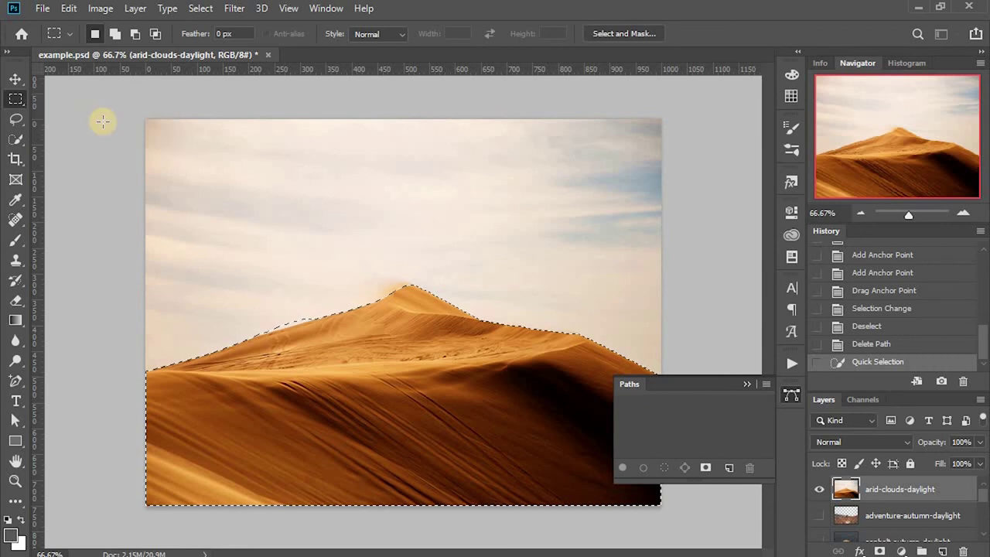
{"action": "right_click", "coordinate": [419, 393]}
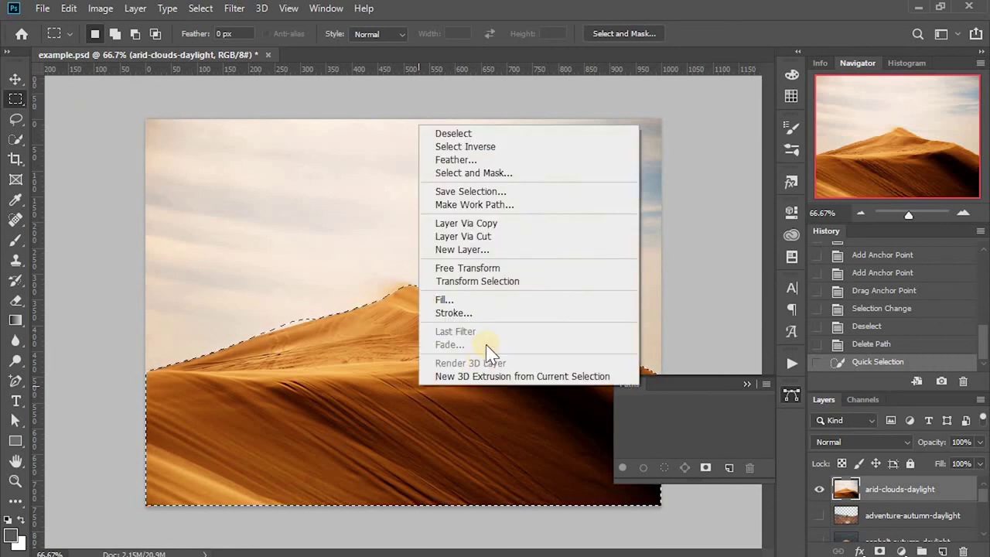
{"action": "left_click", "coordinate": [498, 205]}
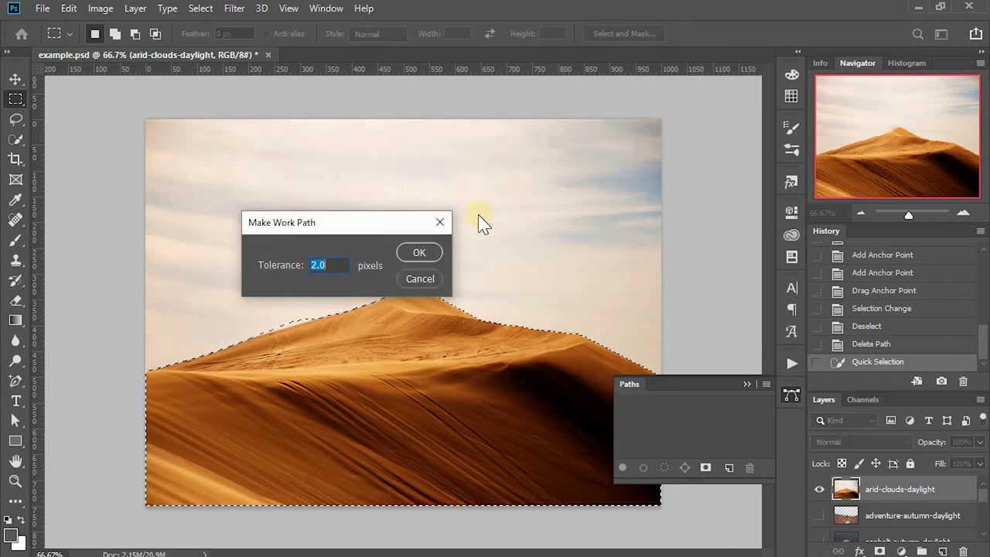
{"action": "left_click", "coordinate": [428, 249]}
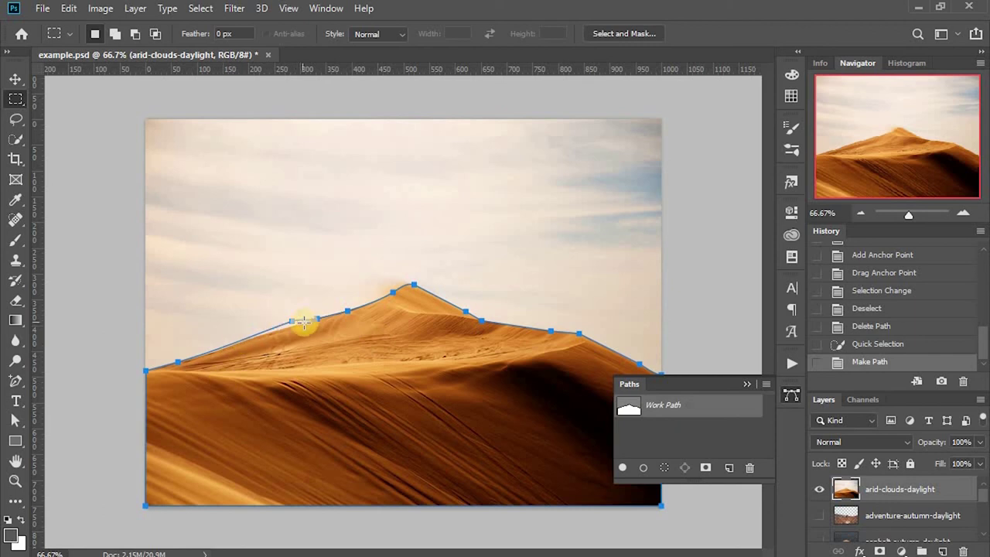
- Reshape the left ridge segment of the path into a downward curve with Direct Selection
{"action": "left_click", "coordinate": [15, 420]}
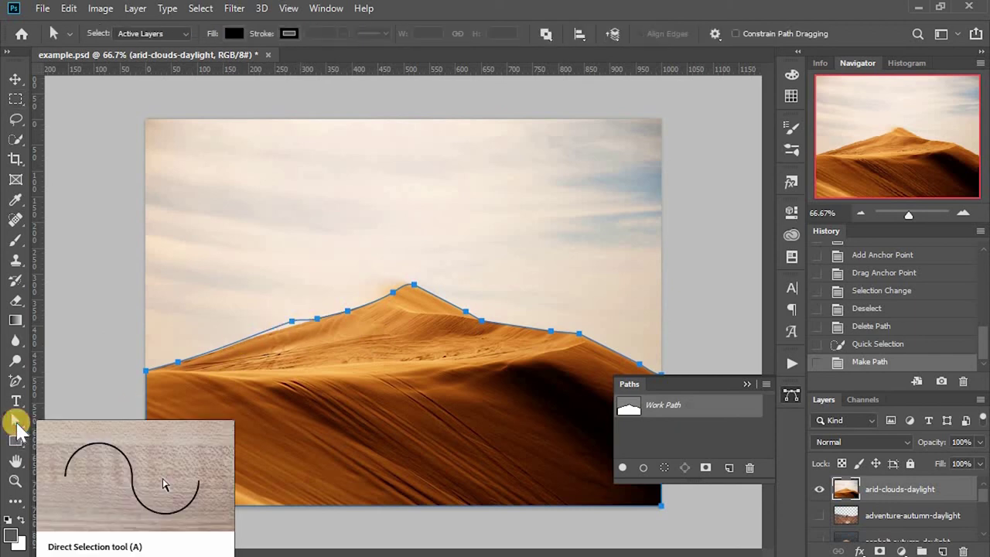
{"action": "mouse_move", "coordinate": [291, 320]}
{"action": "left_mouse_down"}
{"action": "mouse_move", "coordinate": [294, 332]}
{"action": "mouse_move", "coordinate": [289, 316]}
{"action": "mouse_move", "coordinate": [296, 321]}
{"action": "left_mouse_up"}
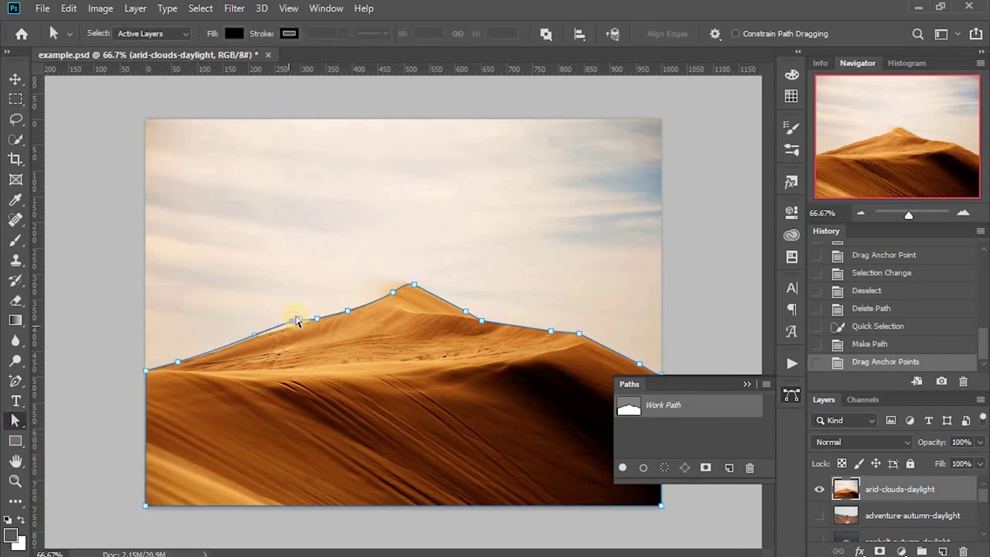
{"action": "left_click_drag", "start_coordinate": [259, 350], "coordinate": [281, 310]}
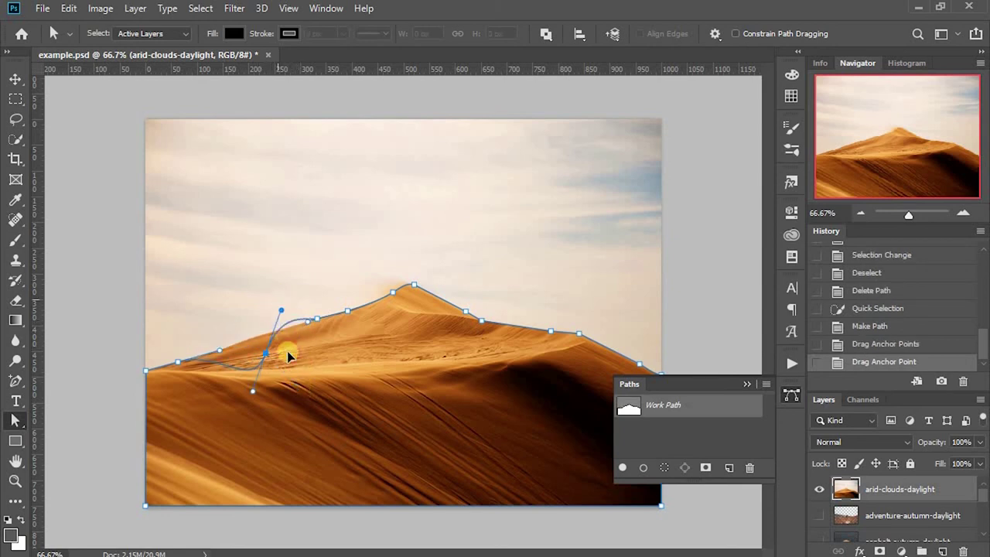
{"action": "left_click_drag", "start_coordinate": [288, 356], "coordinate": [287, 385]}
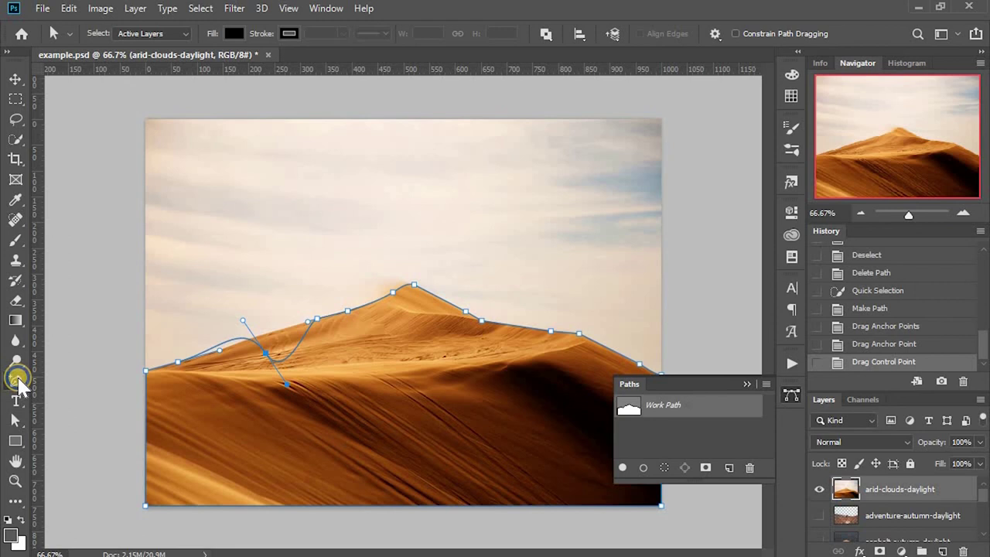
- Add two anchors on the right ridge and pull one down into a dip
{"action": "left_click_drag", "start_coordinate": [19, 384], "coordinate": [103, 434]}
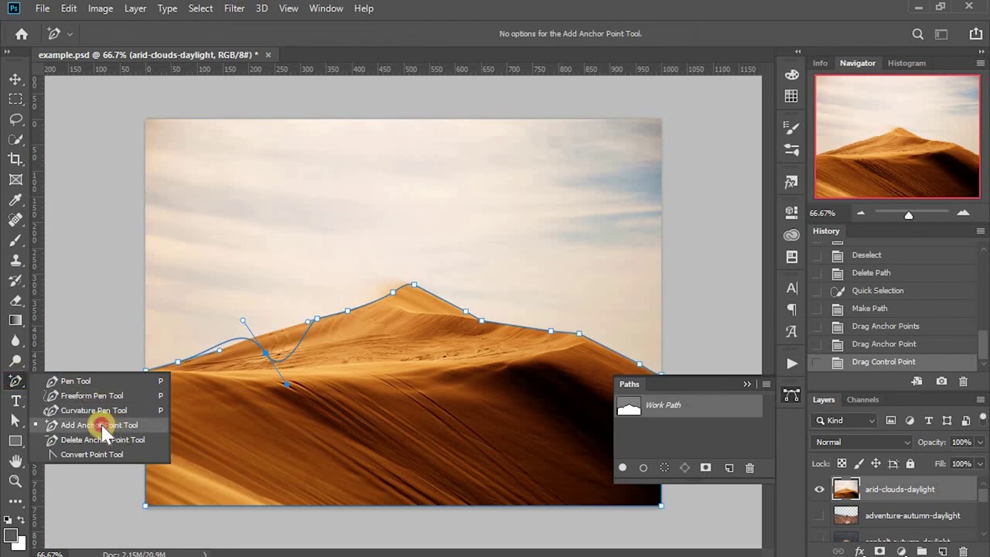
{"action": "left_click", "coordinate": [437, 297]}
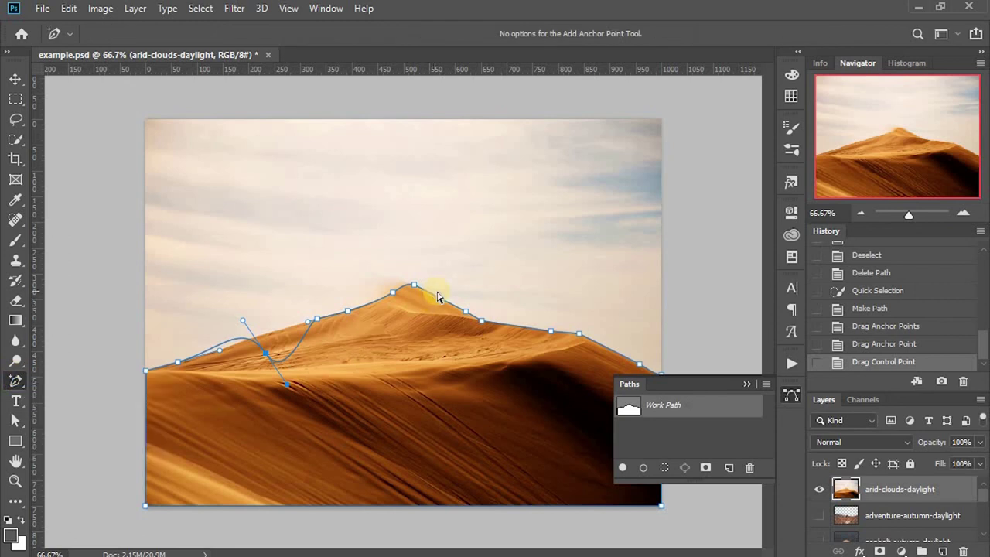
{"action": "left_click", "coordinate": [501, 325]}
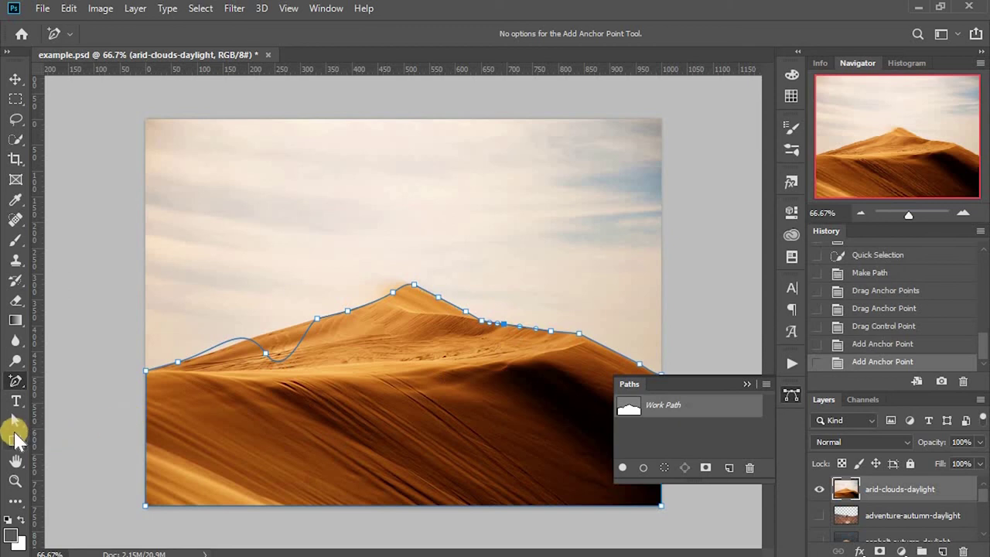
{"action": "left_click", "coordinate": [16, 422]}
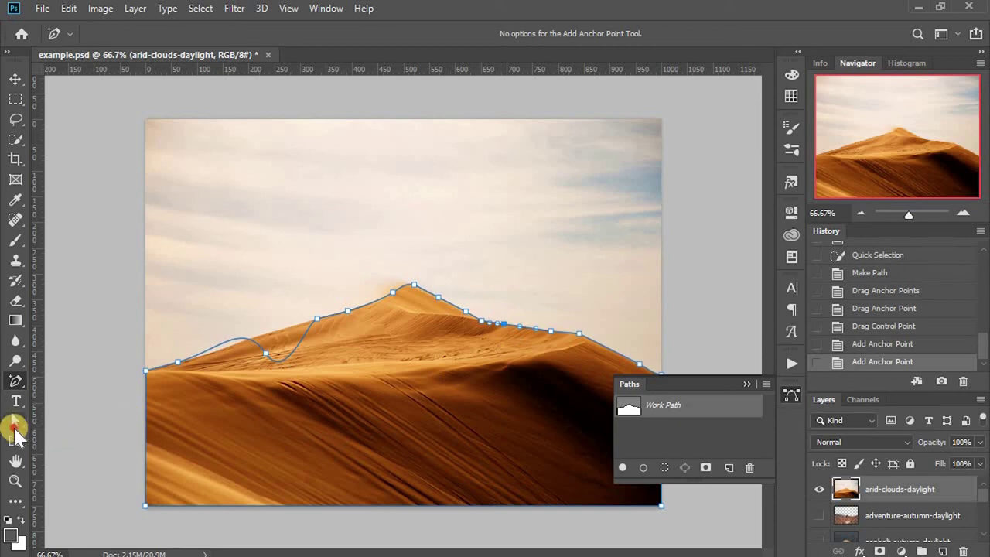
{"action": "left_click", "coordinate": [504, 328]}
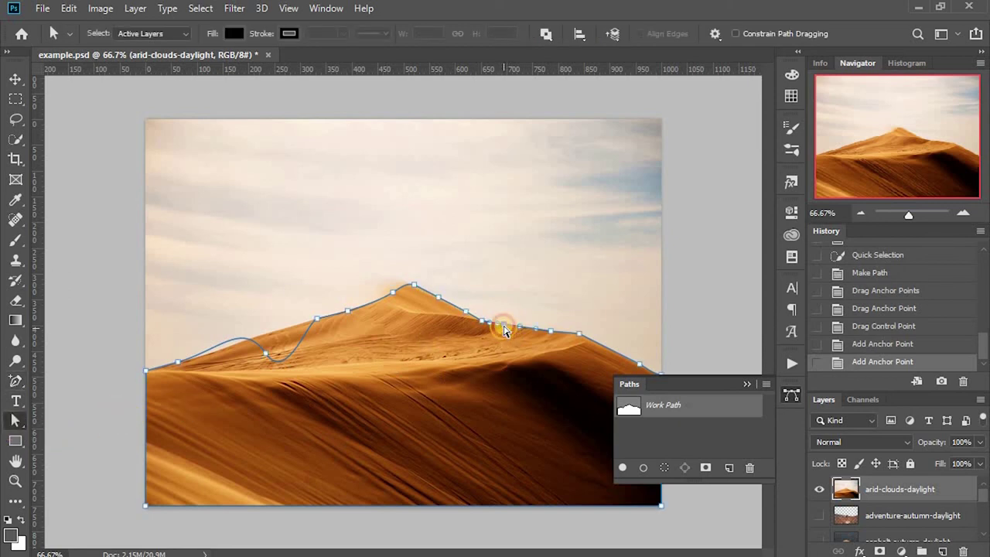
{"action": "left_click_drag", "start_coordinate": [504, 327], "coordinate": [499, 350]}
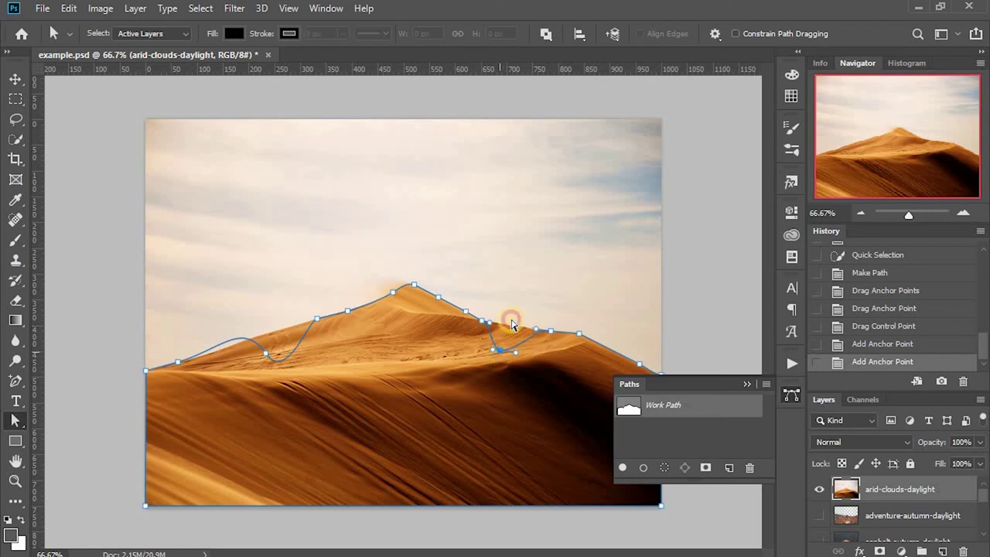
- Load the reshaped dune Work Path as a selection from the Paths panel
{"action": "left_click", "coordinate": [511, 324]}
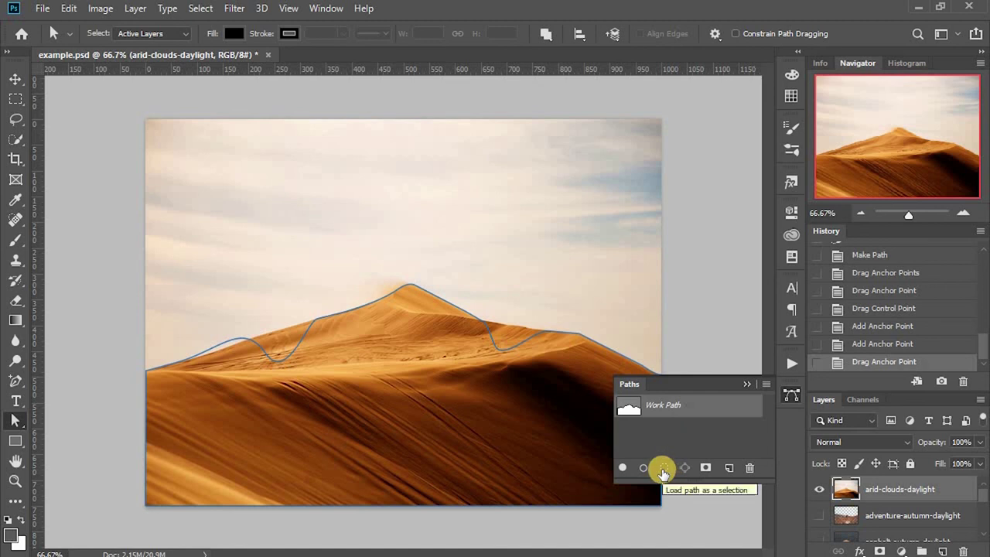
{"action": "left_click", "coordinate": [663, 470]}
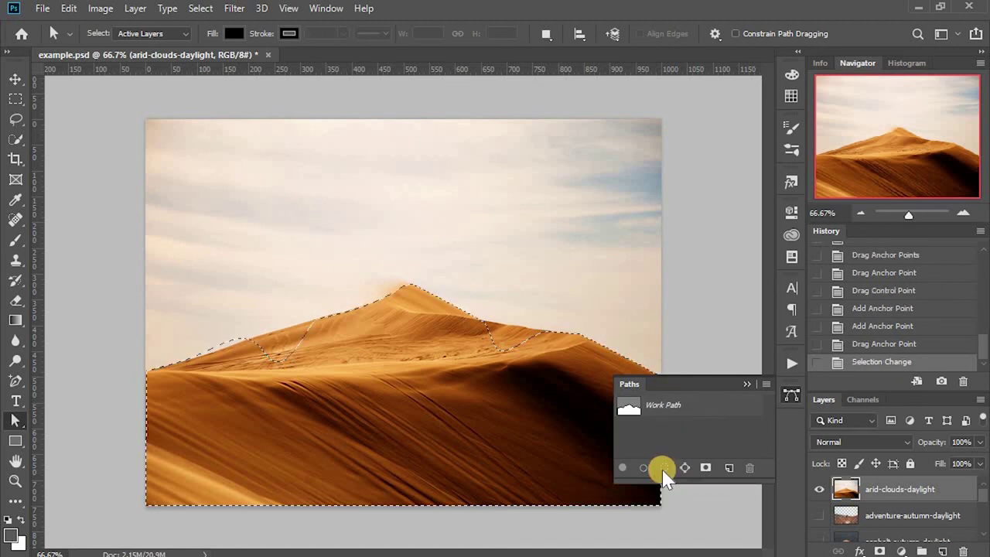